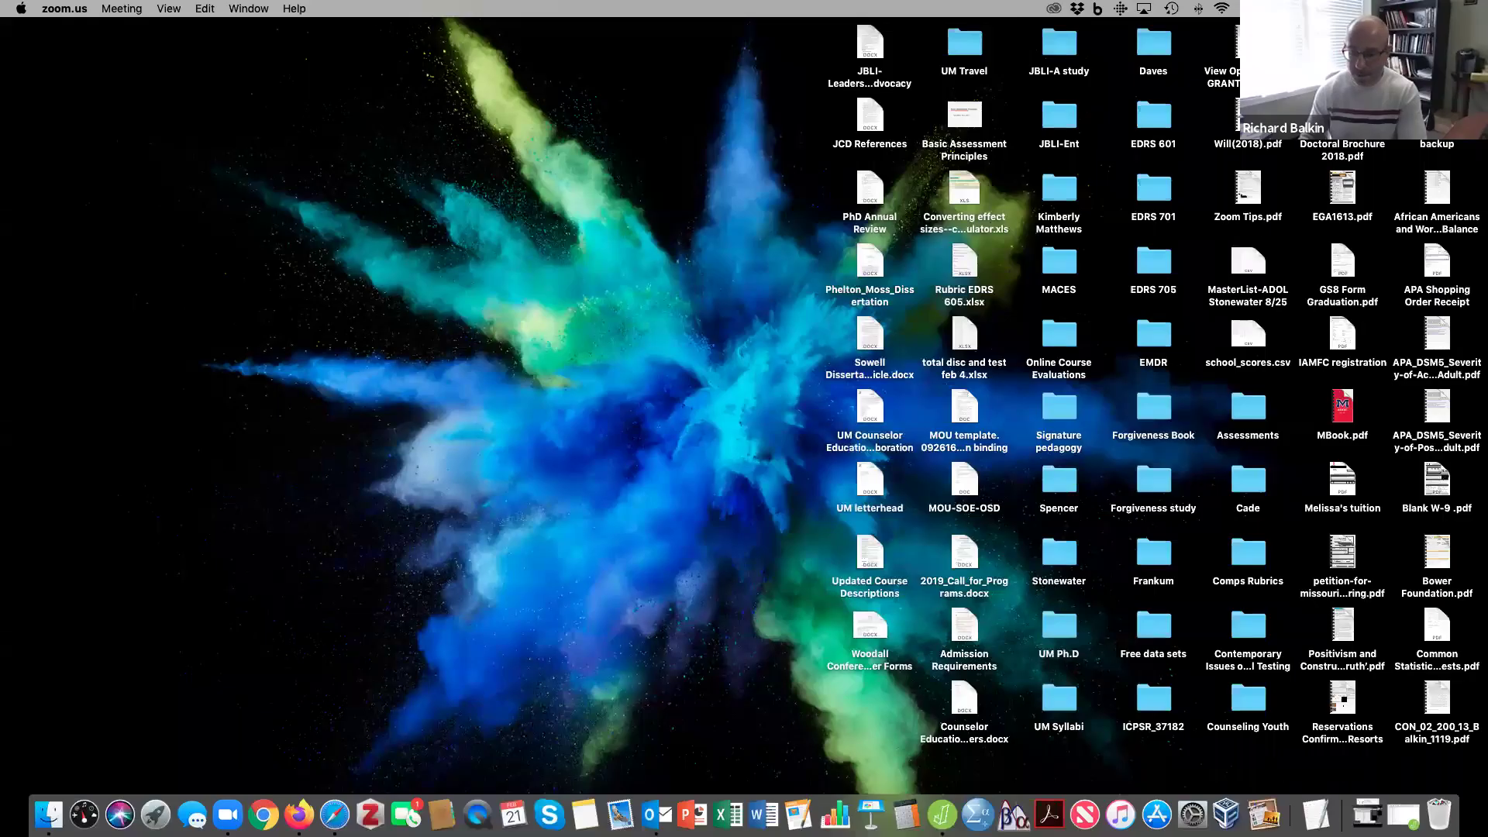
# Restore the Lesson 26 Data File 1 window from the Dock and shift it slightly left.
pyautogui.click(1404, 814)
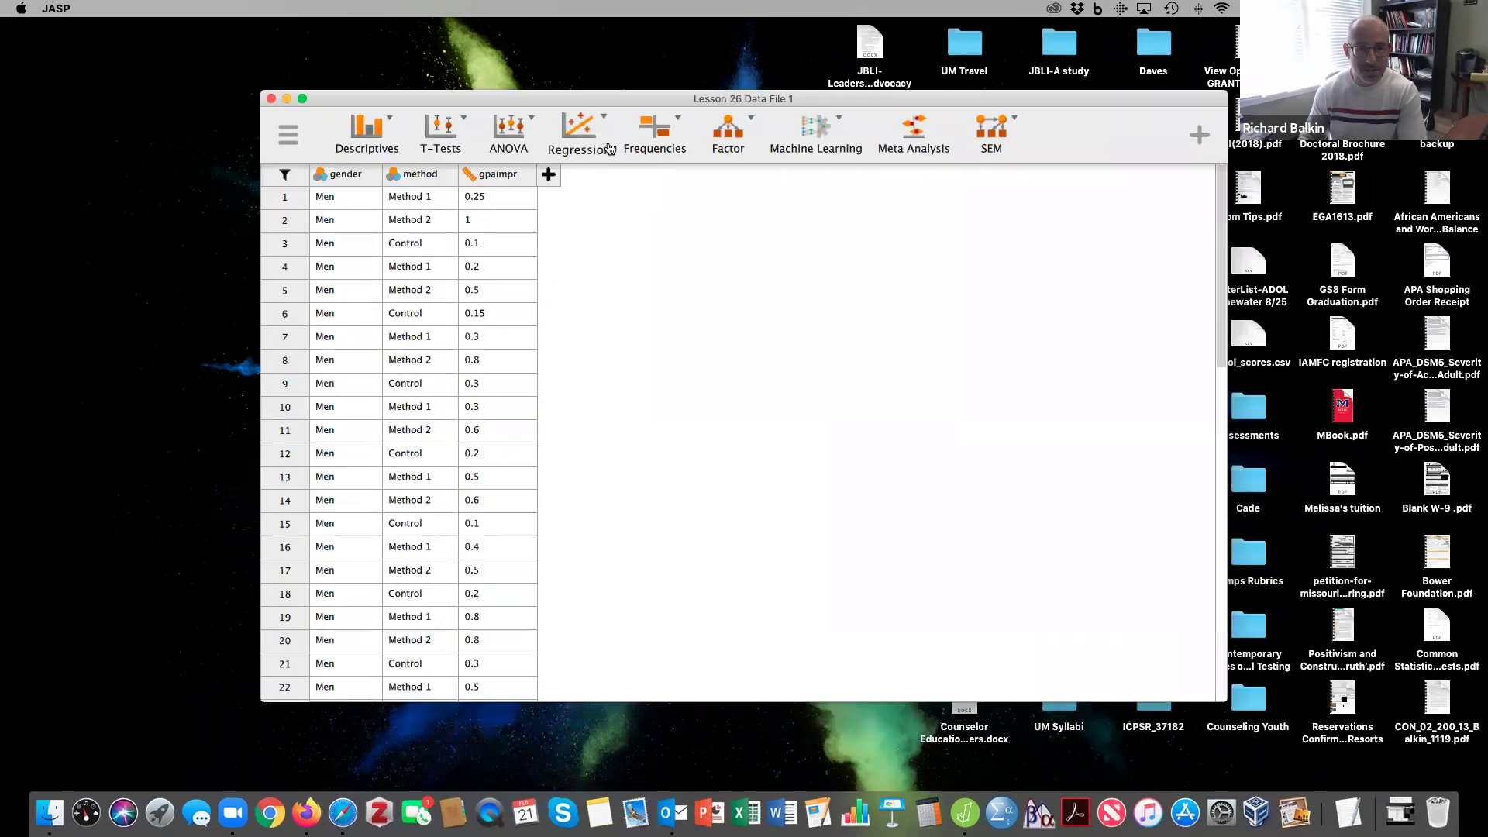
pyautogui.moveTo(586, 103); pyautogui.dragTo(538, 97)
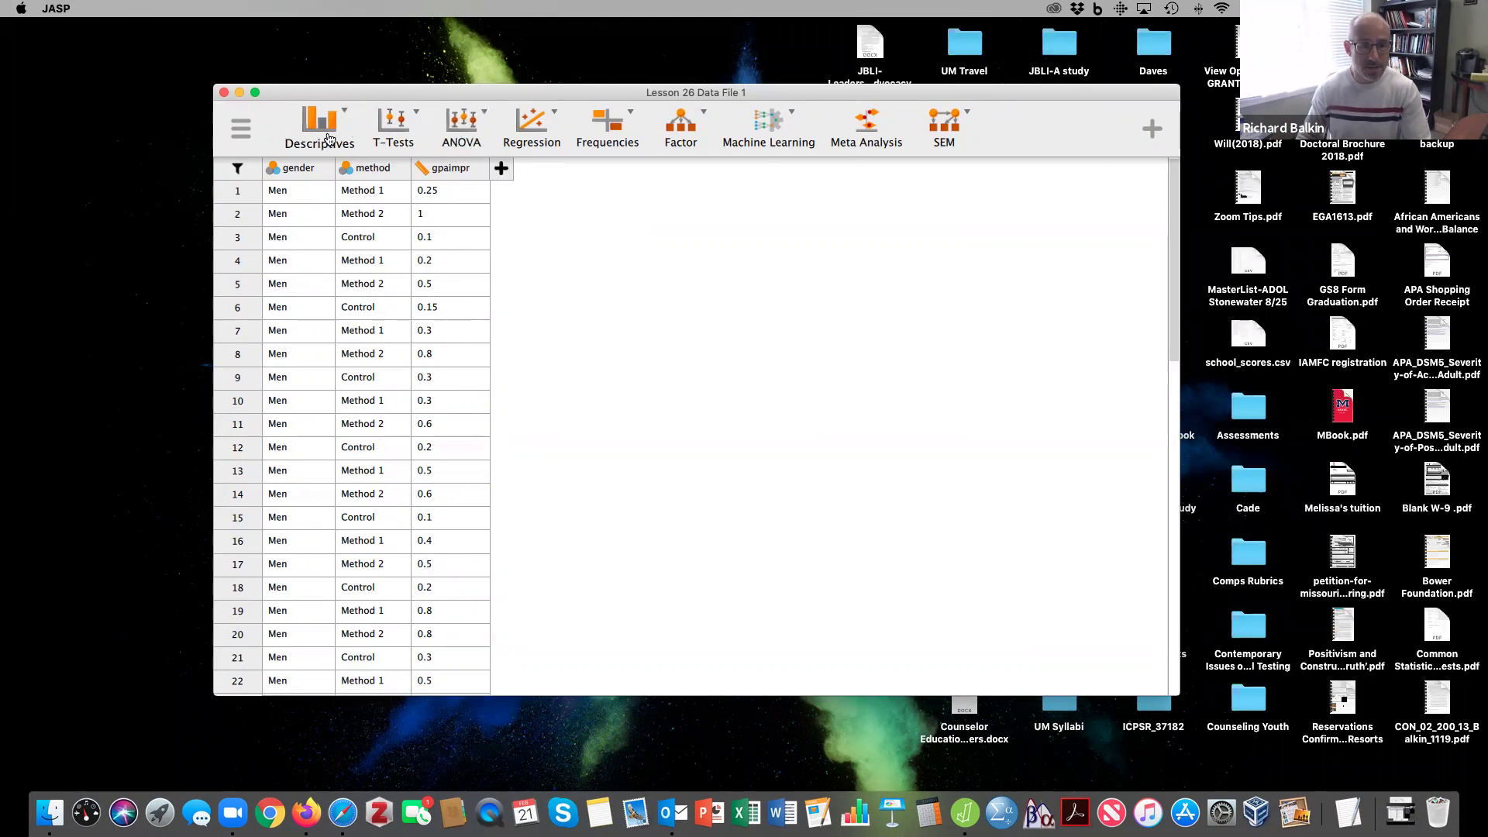
# Create a Descriptive Statistics analysis of gpaimpr split by gender.
pyautogui.click(330, 135)
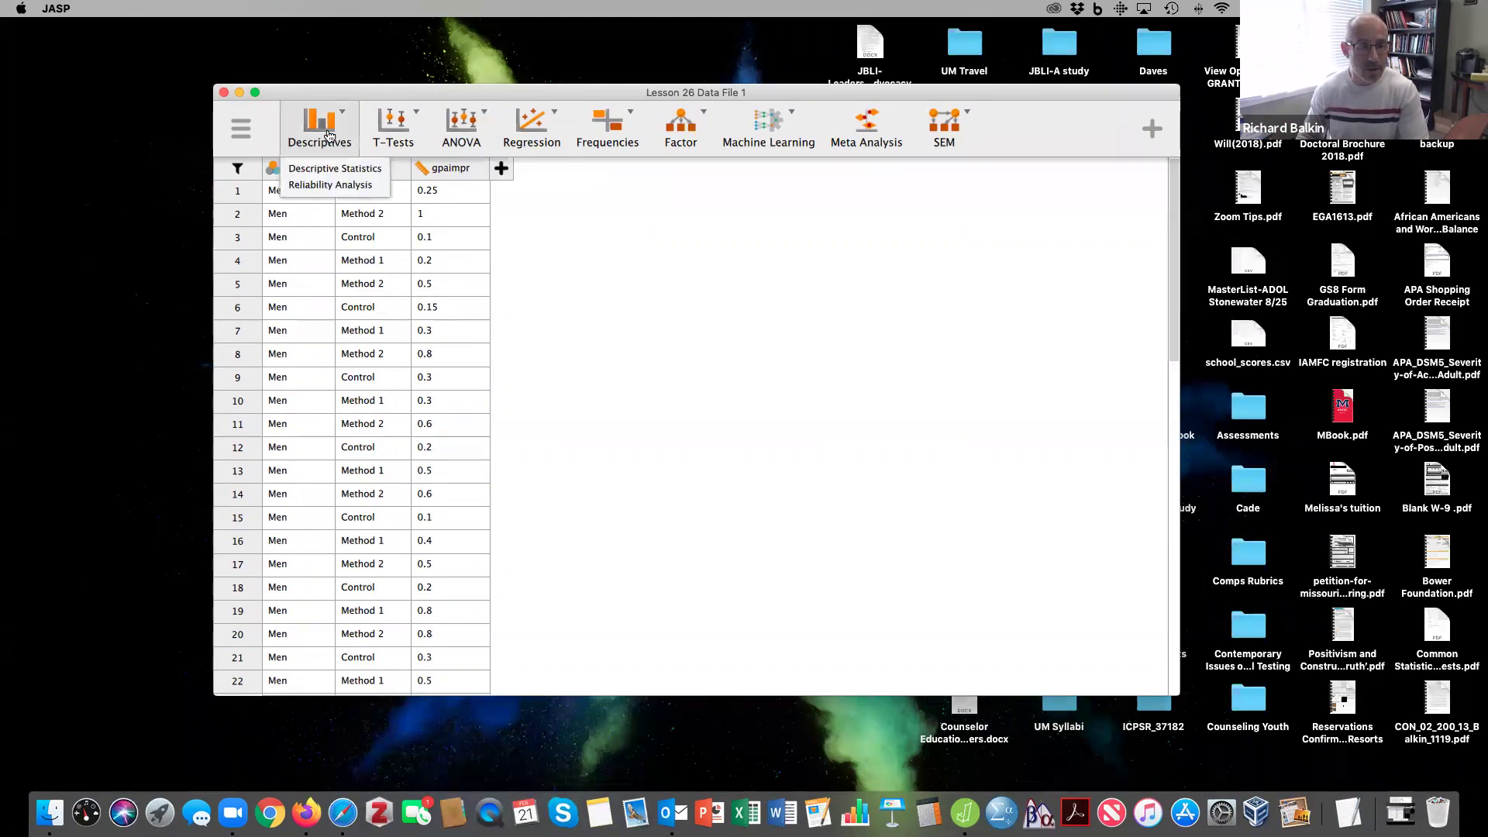
pyautogui.click(325, 170)
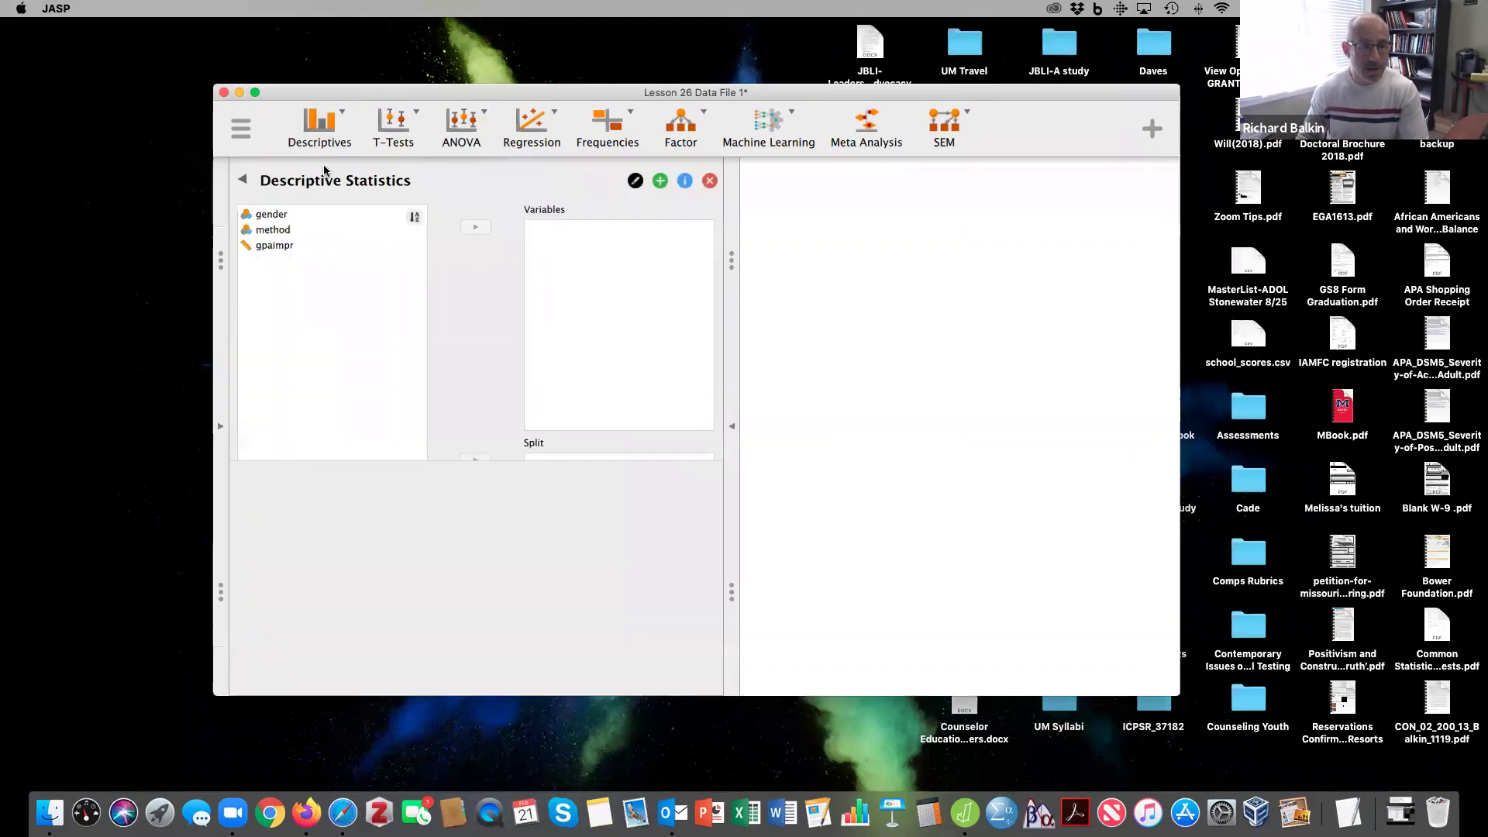
pyautogui.click(281, 248)
pyautogui.click(475, 227)
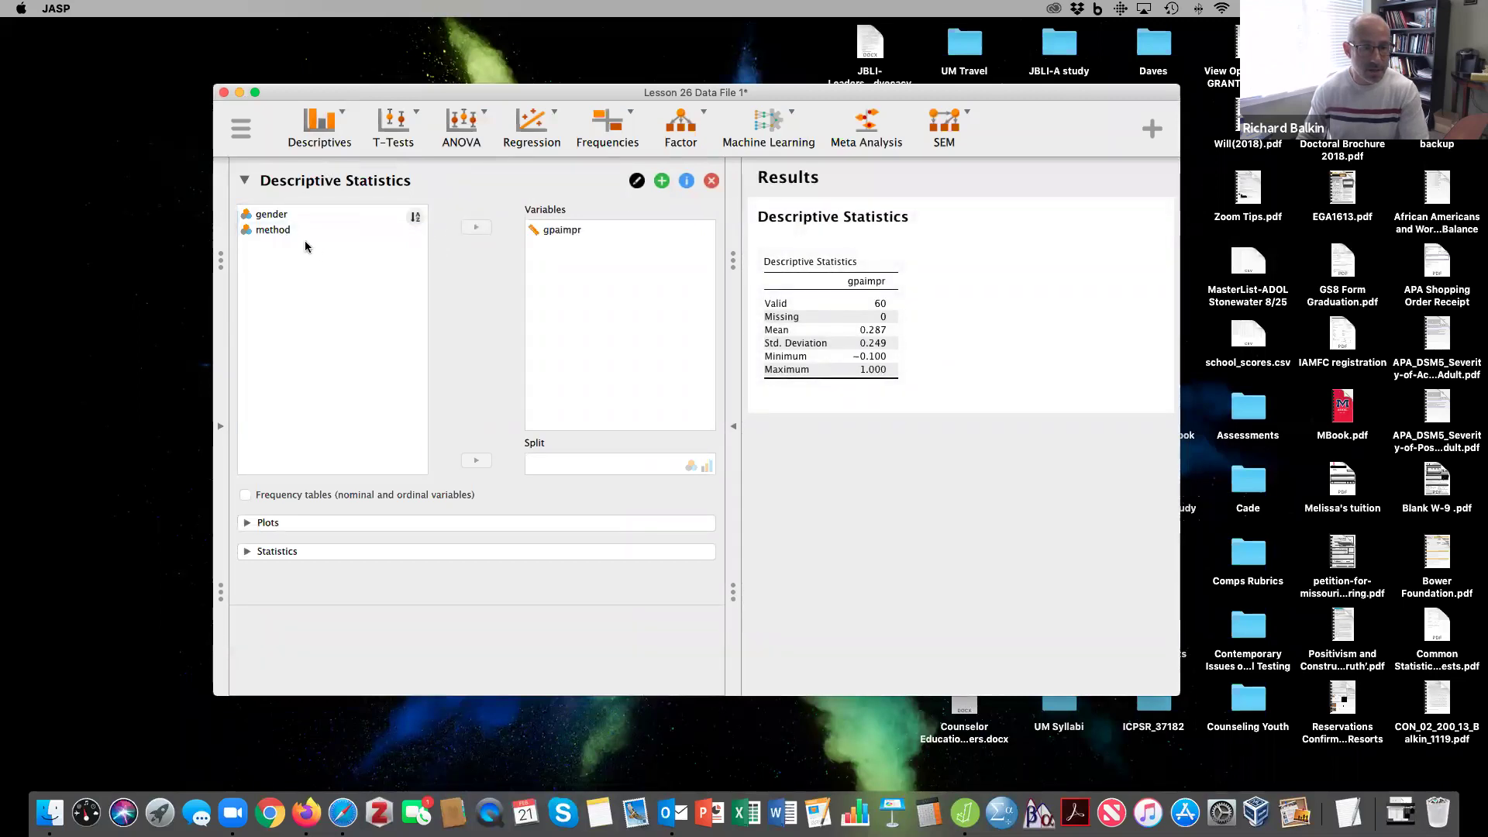
pyautogui.click(278, 215)
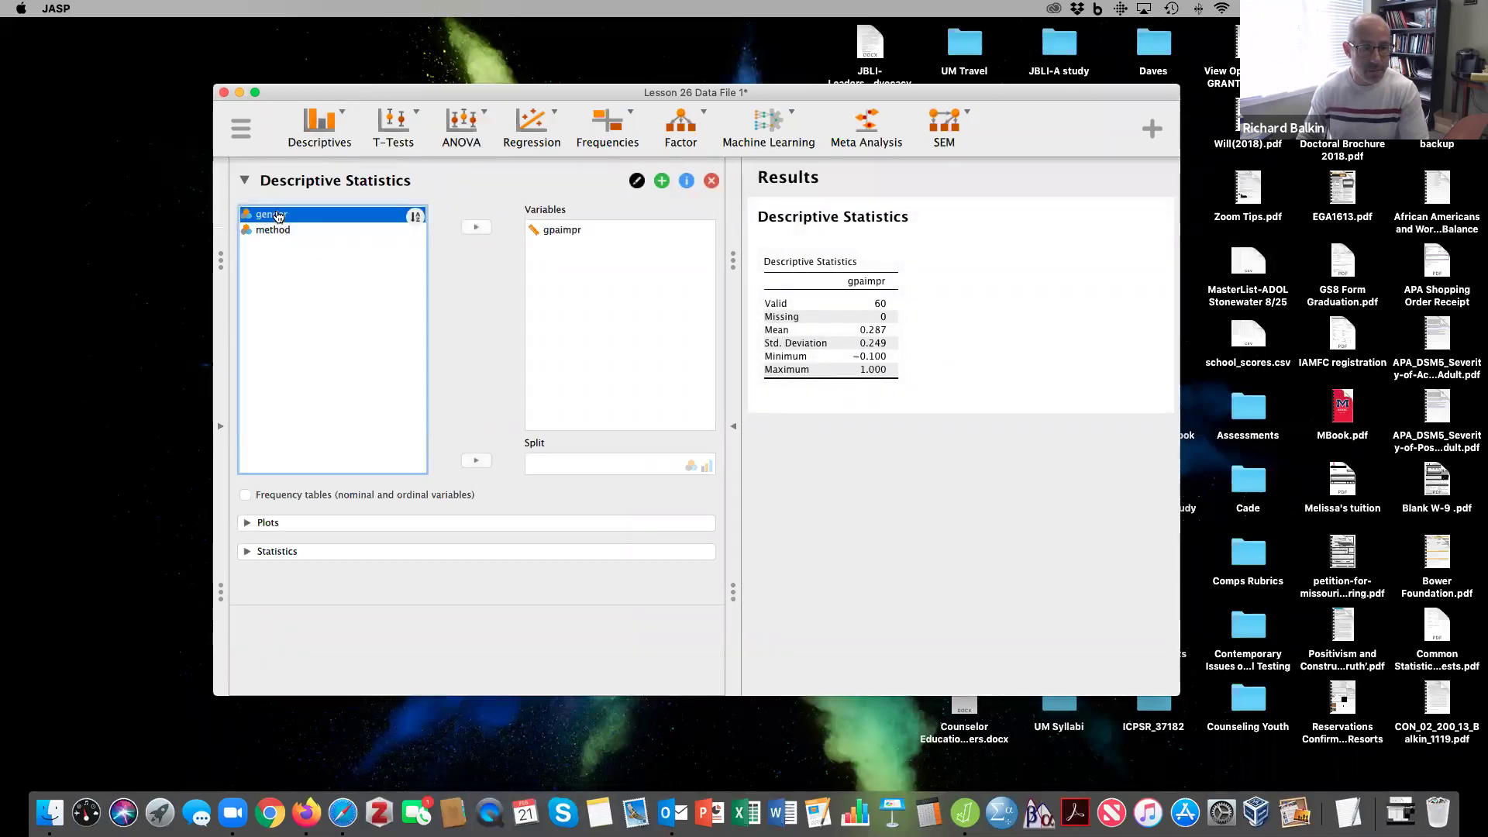
pyautogui.click(476, 462)
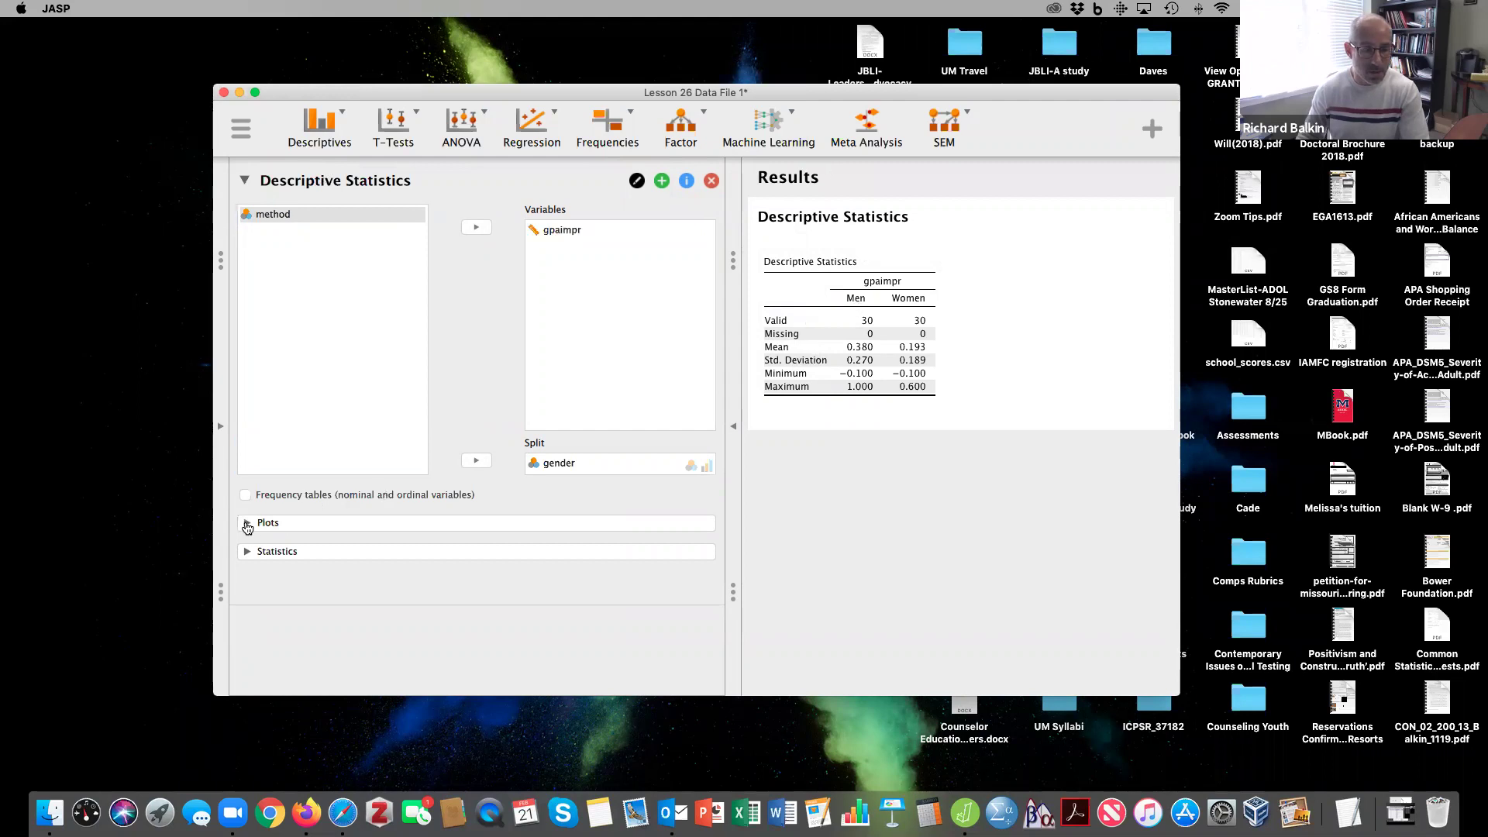
# Add Q-Q plots for Men and Women and review the output.
pyautogui.click(248, 525)
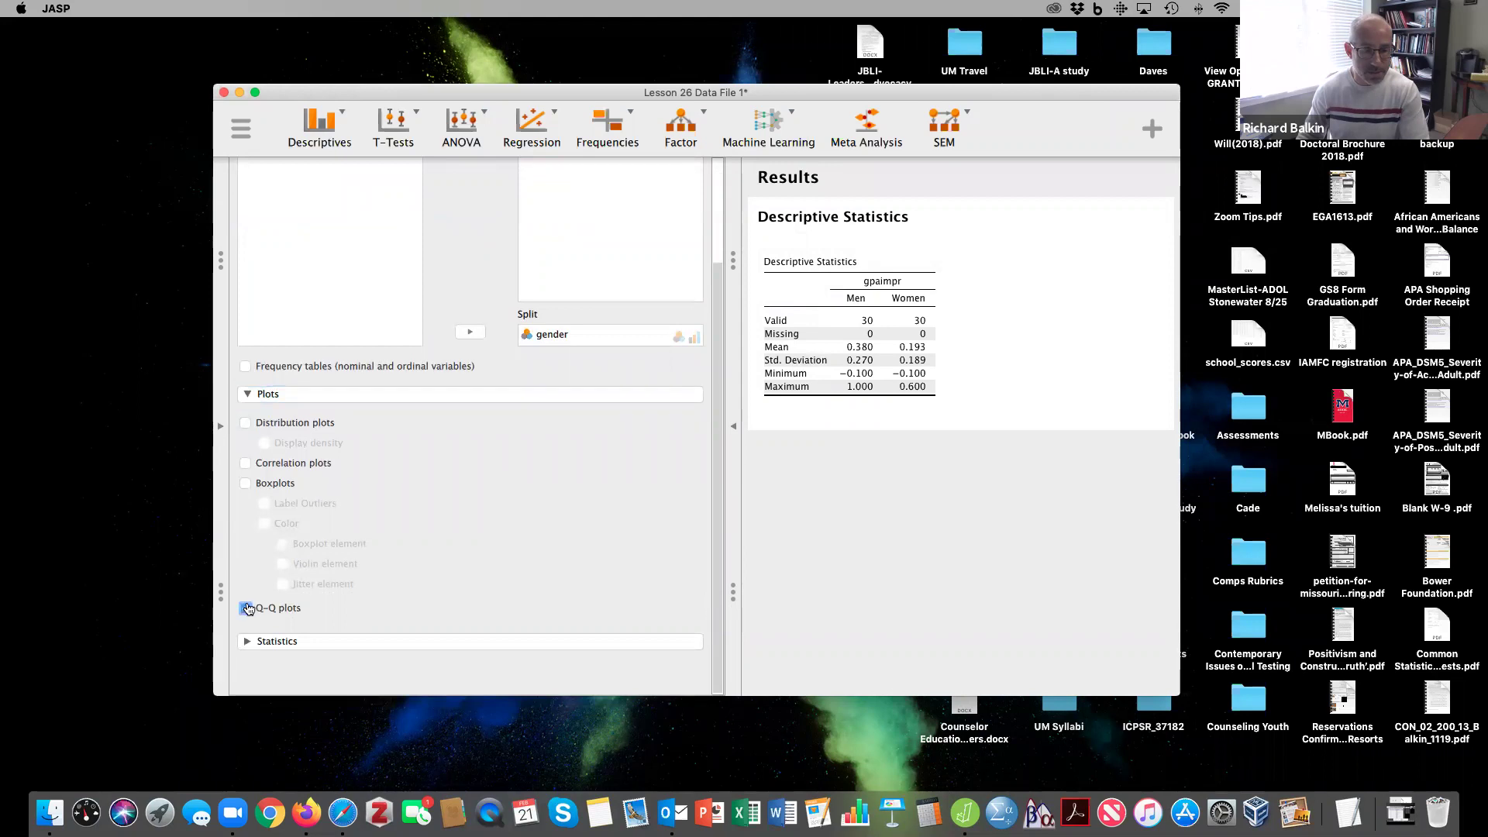
pyautogui.click(247, 608)
pyautogui.scroll(-10, 985, 534)
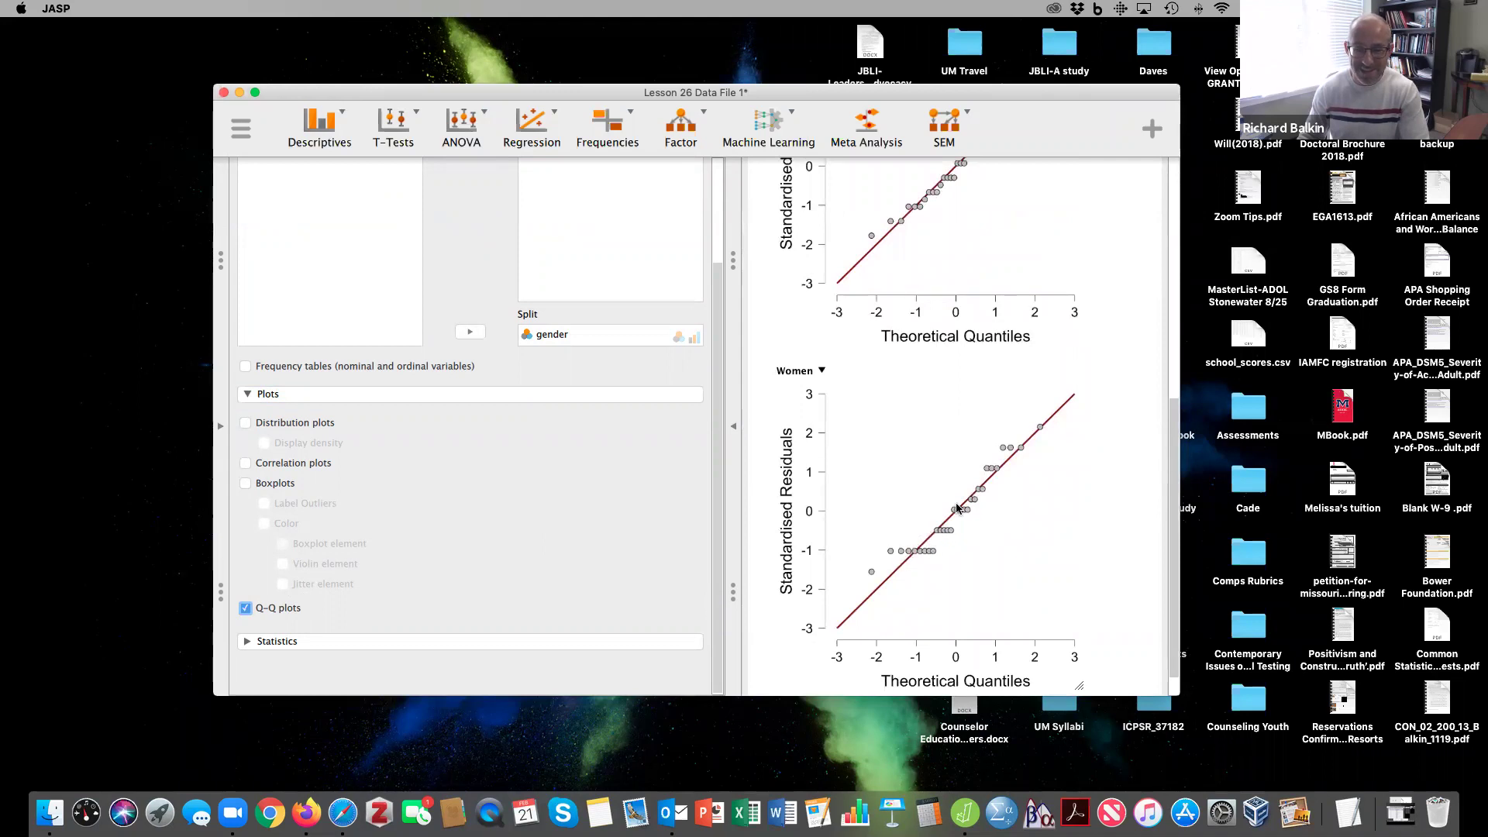
pyautogui.scroll(5, 958, 508)
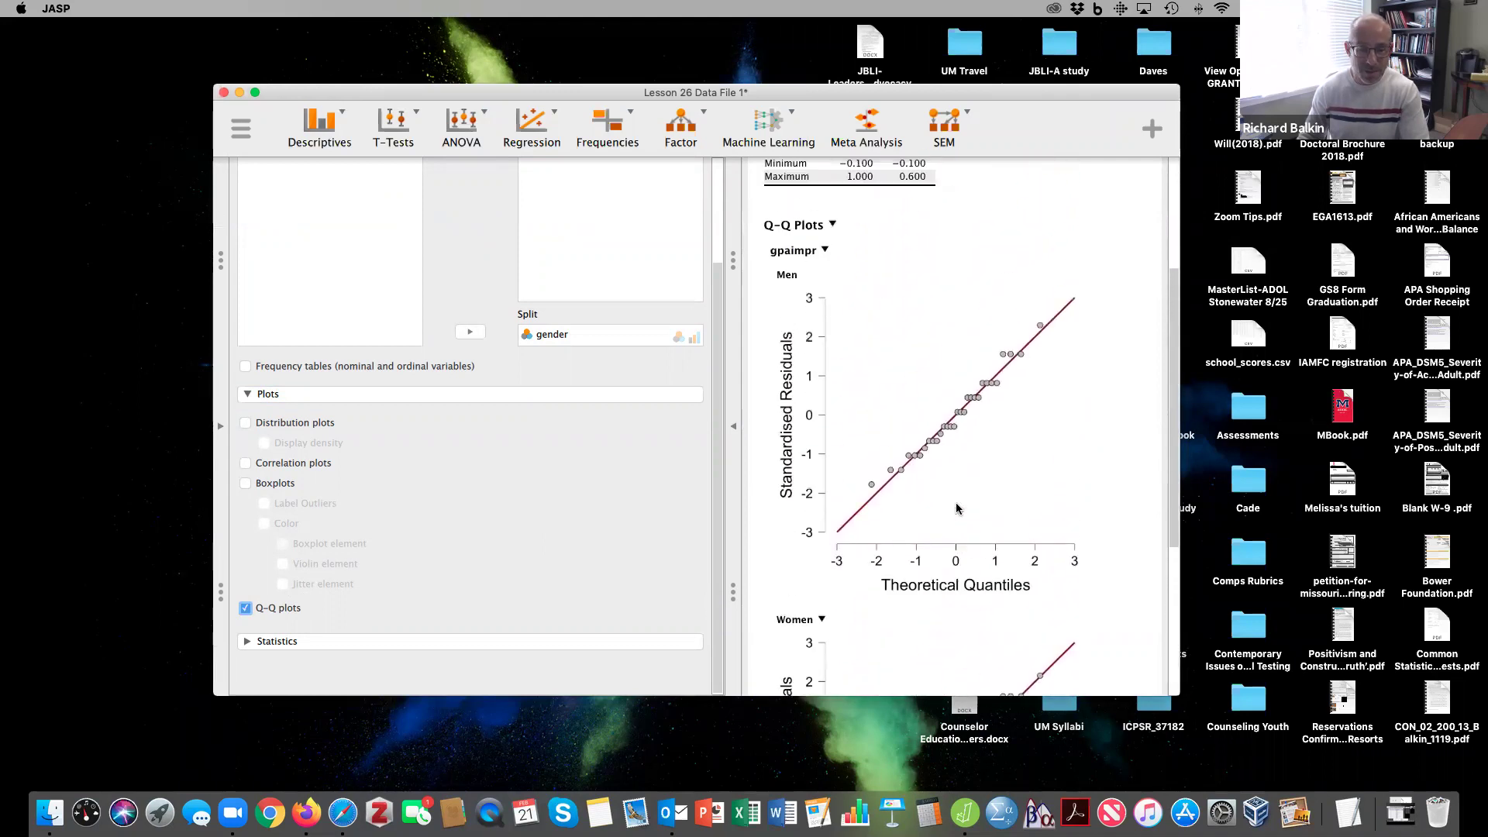
pyautogui.scroll(4, 609, 476)
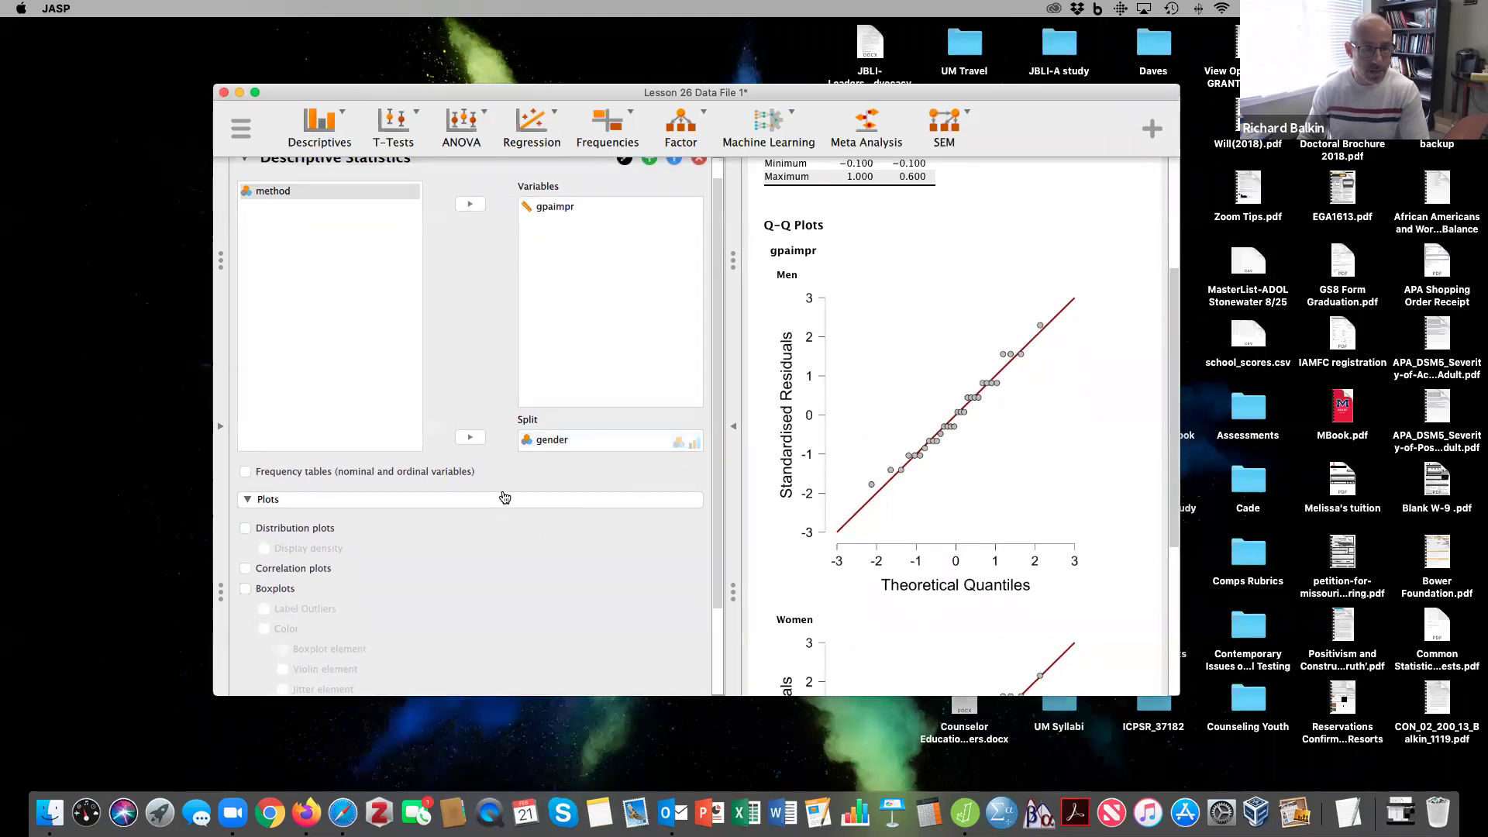
# Create a second Descriptive Statistics analysis of gpaimpr split by method.
pyautogui.click(314, 124)
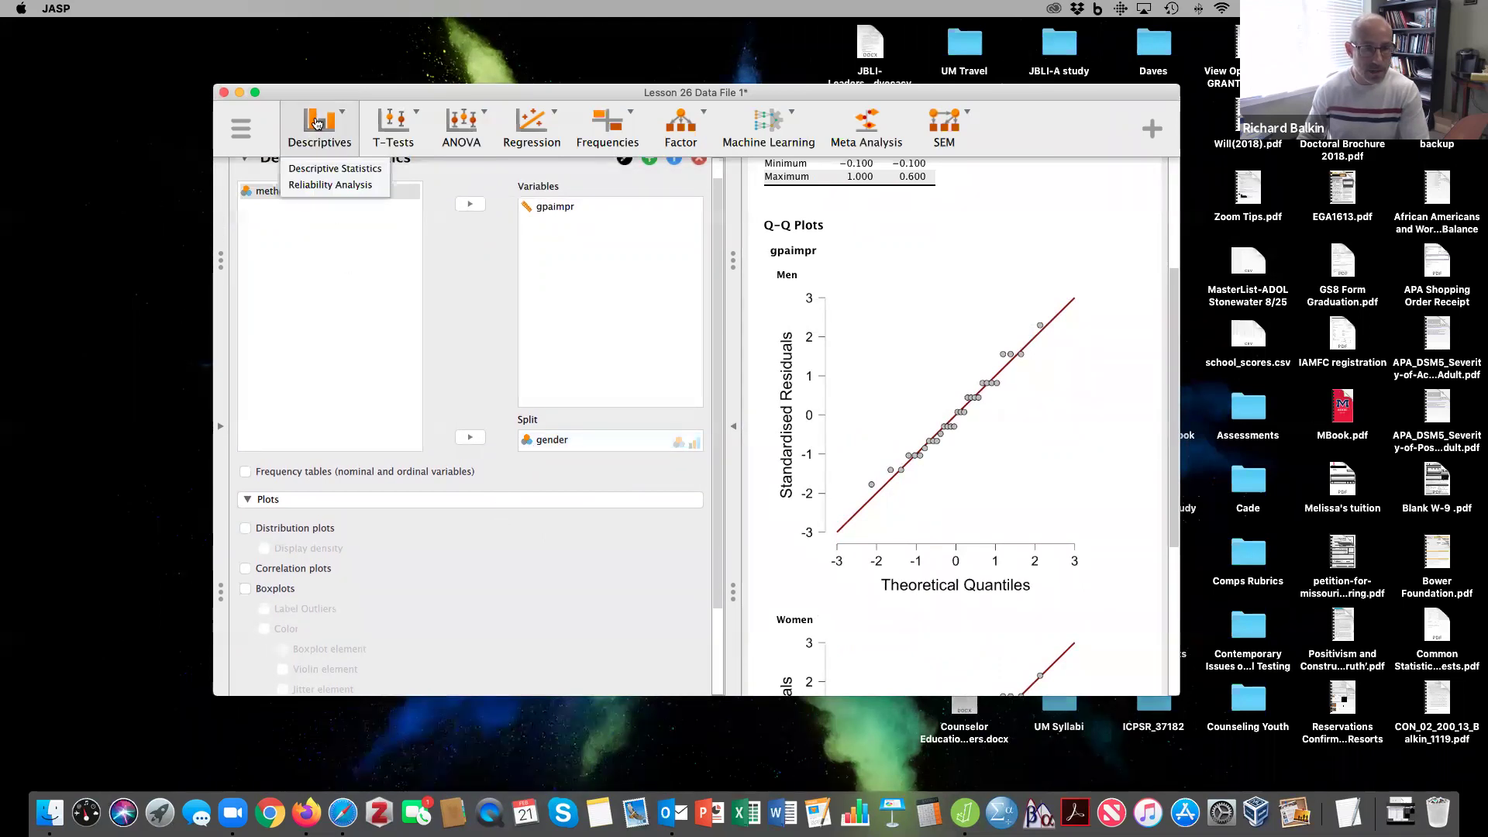
pyautogui.click(317, 169)
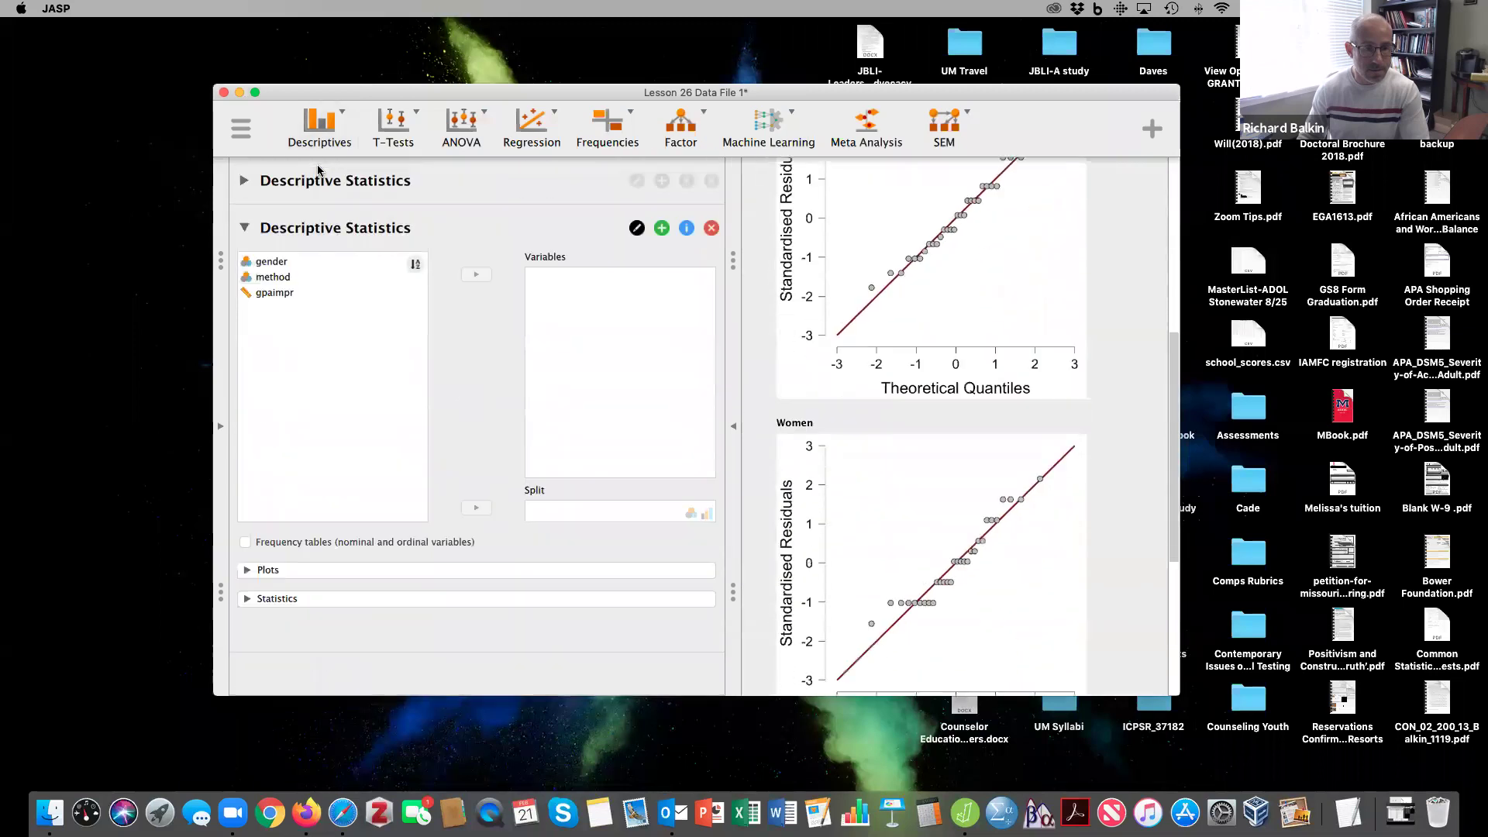
pyautogui.click(283, 263)
pyautogui.click(279, 278)
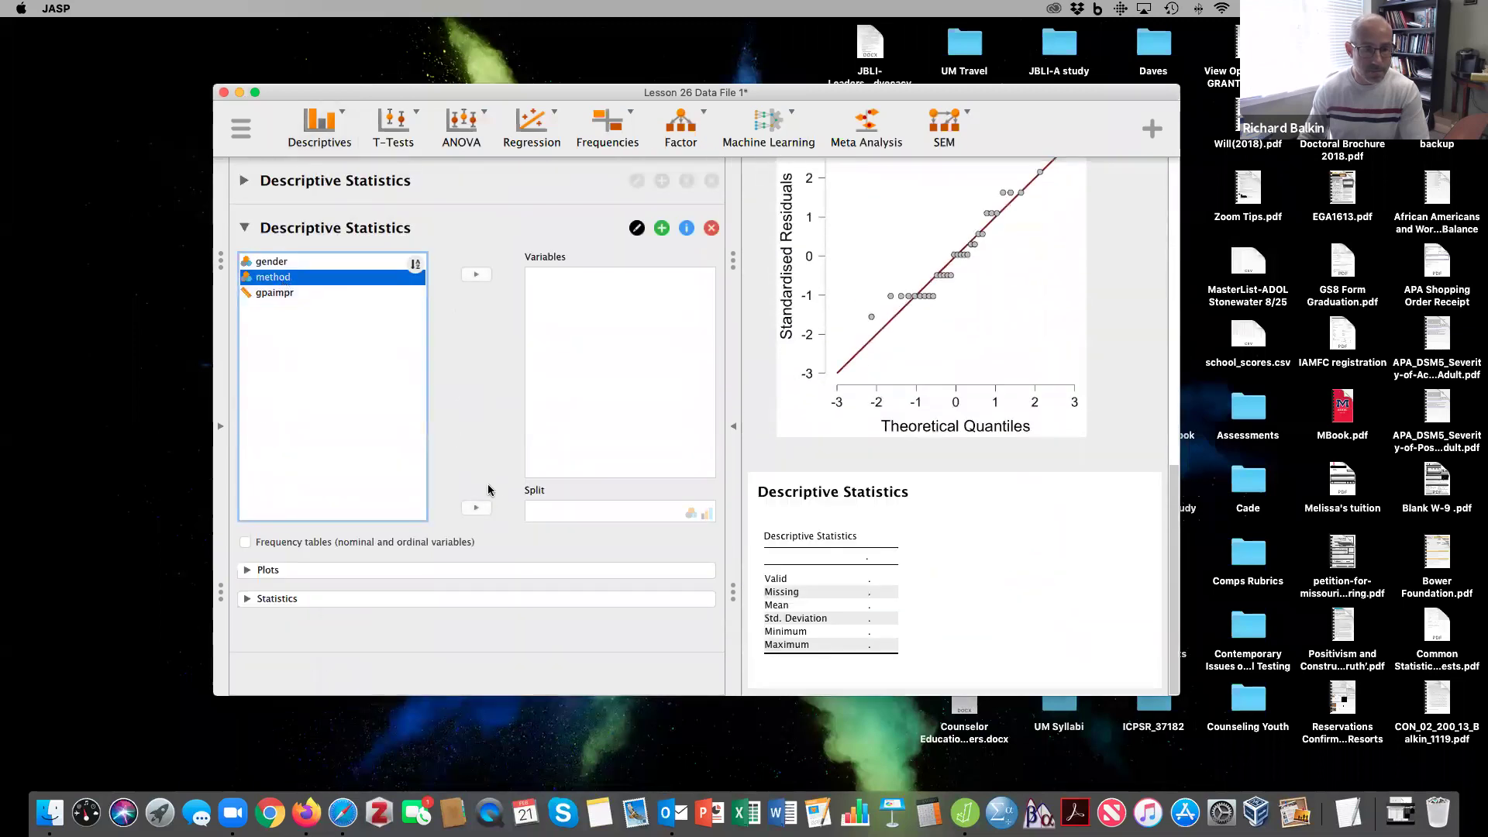
pyautogui.click(485, 509)
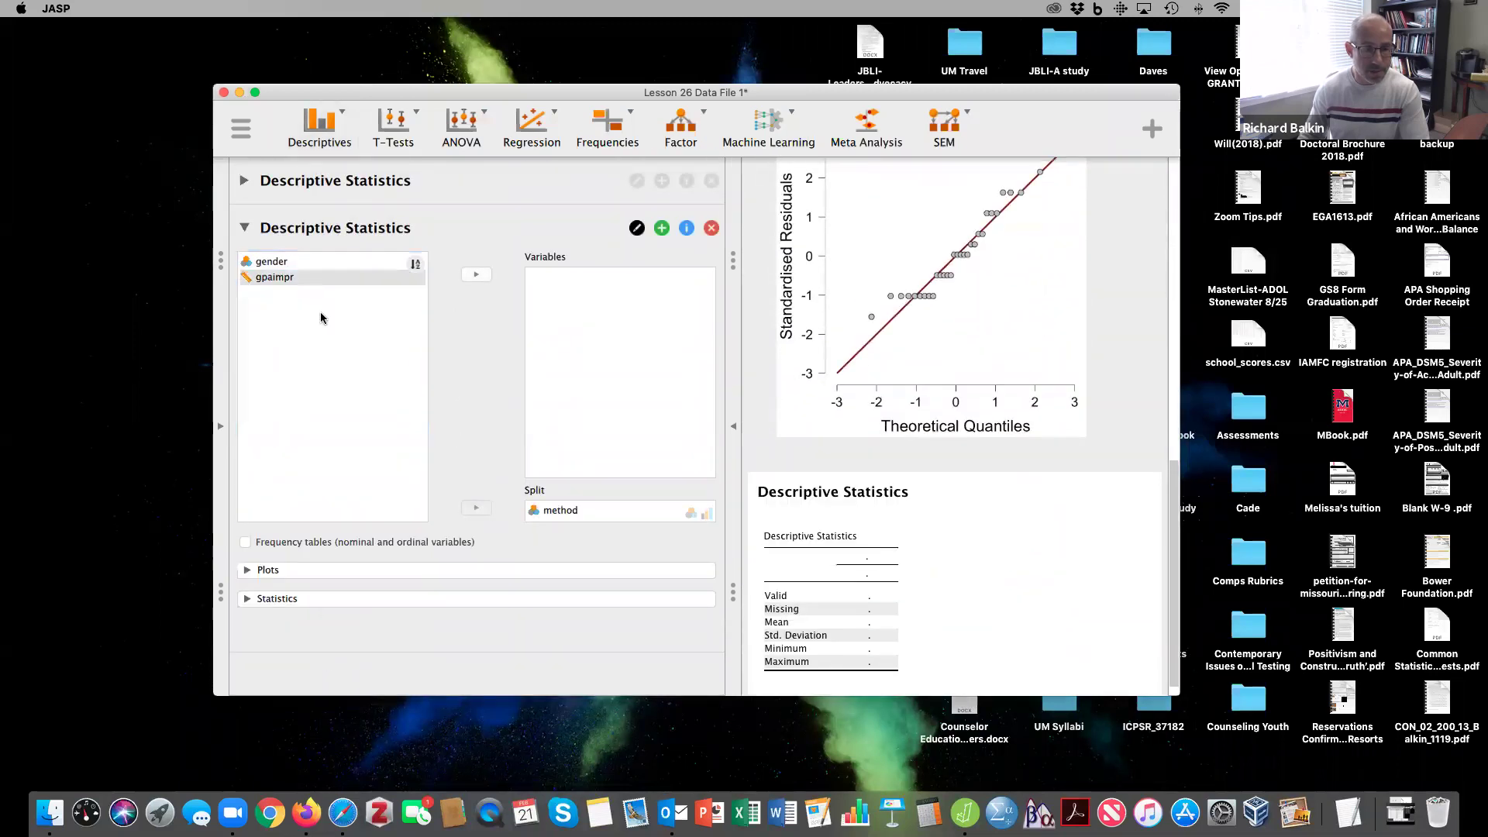
pyautogui.click(292, 277)
pyautogui.click(476, 275)
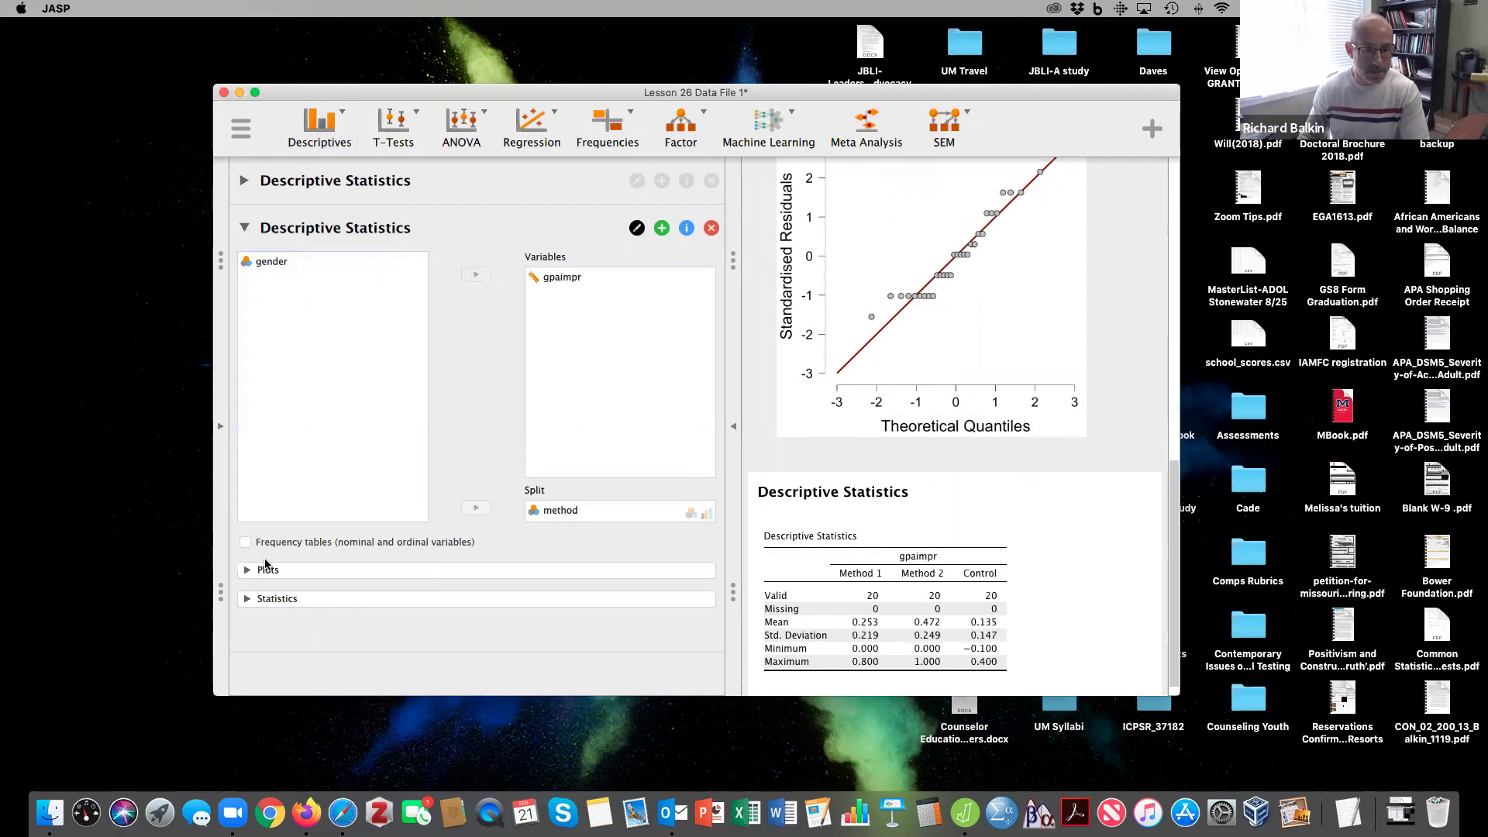
# Add Q-Q plots for each method group and scroll back up to the results header.
pyautogui.click(248, 571)
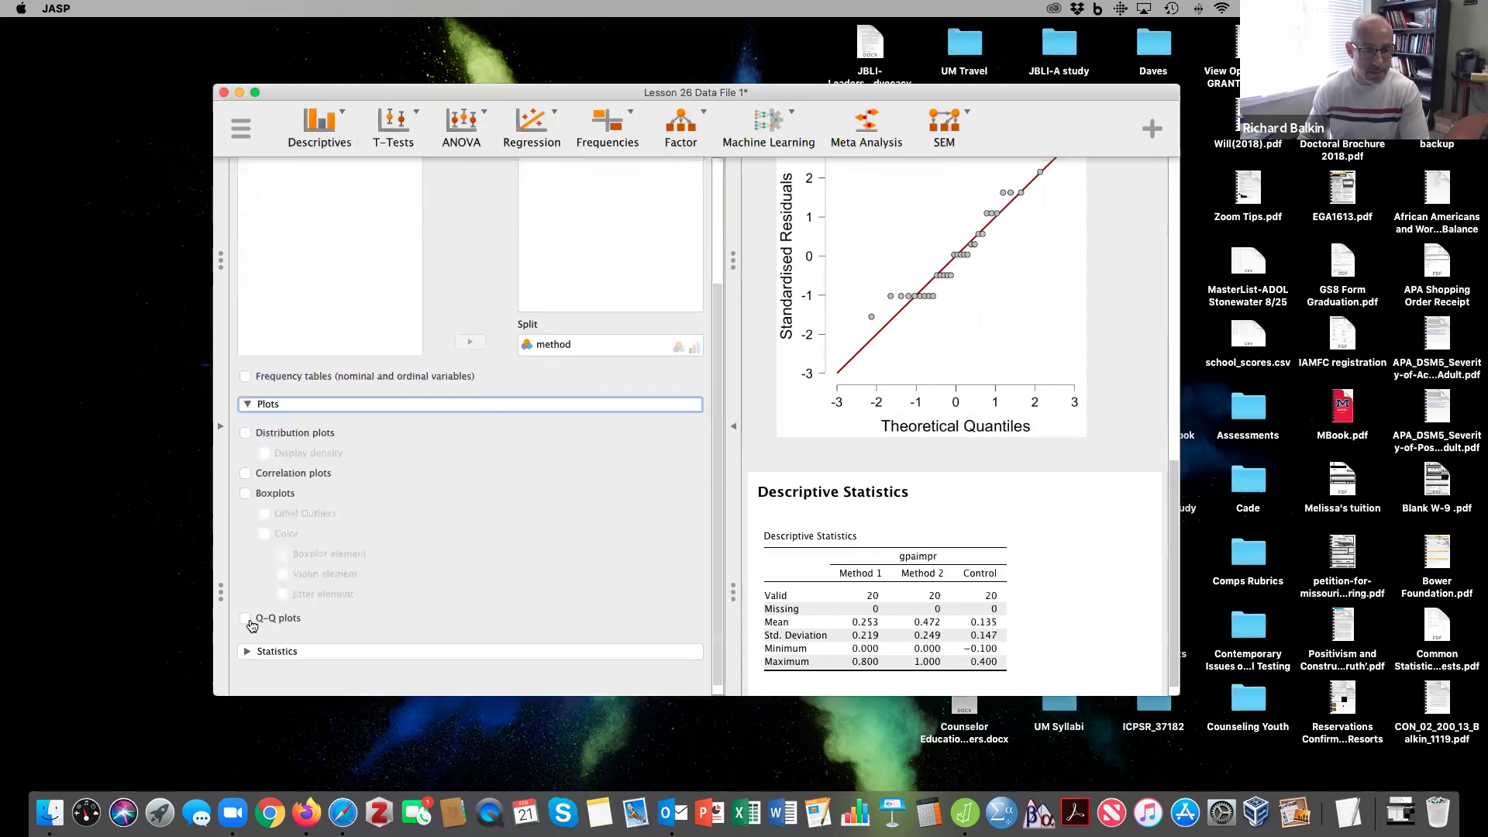
pyautogui.click(246, 610)
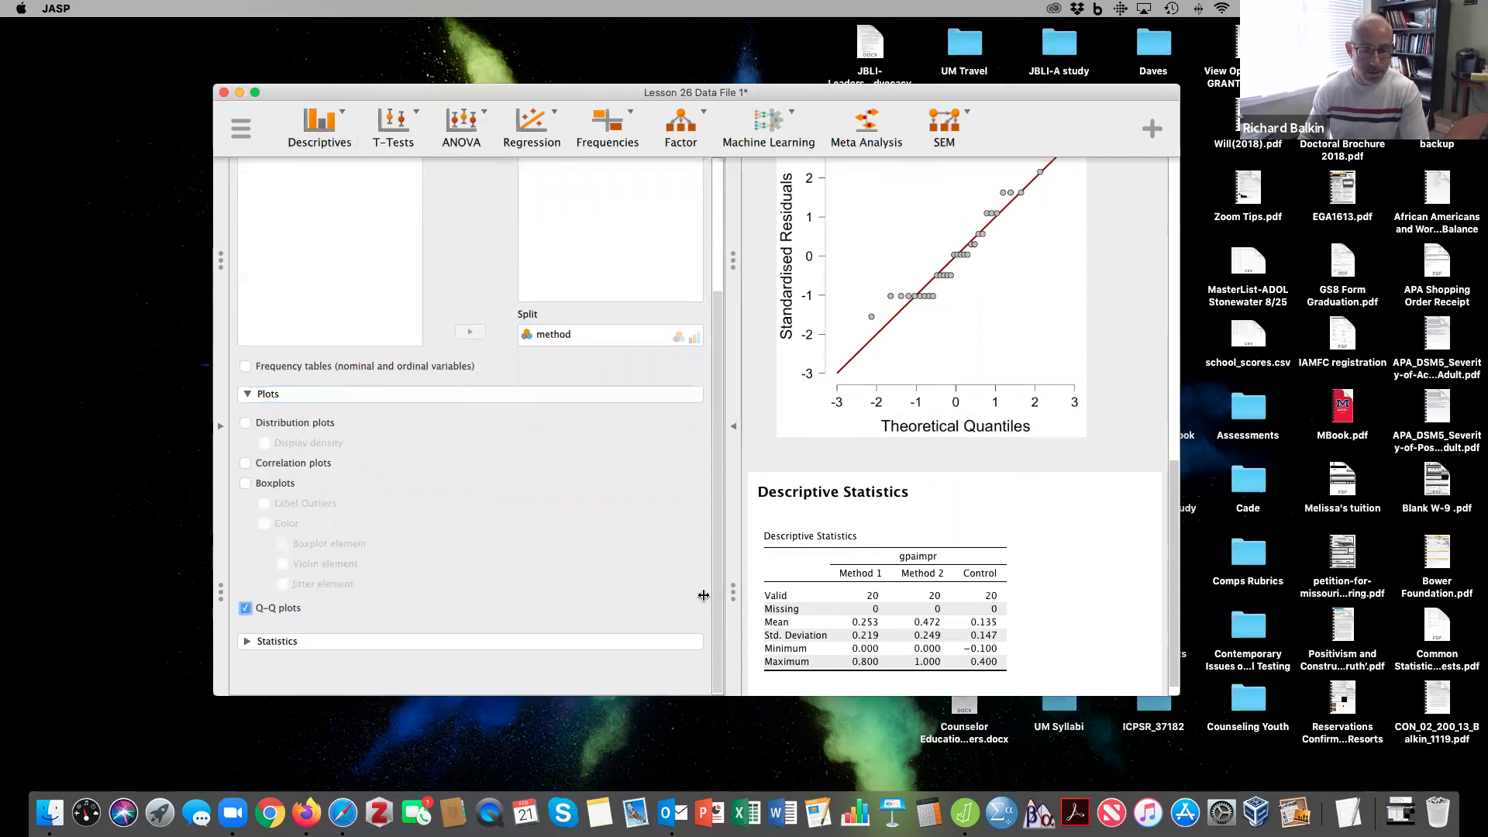
pyautogui.scroll(-3, 842, 598)
pyautogui.scroll(-5, 842, 599)
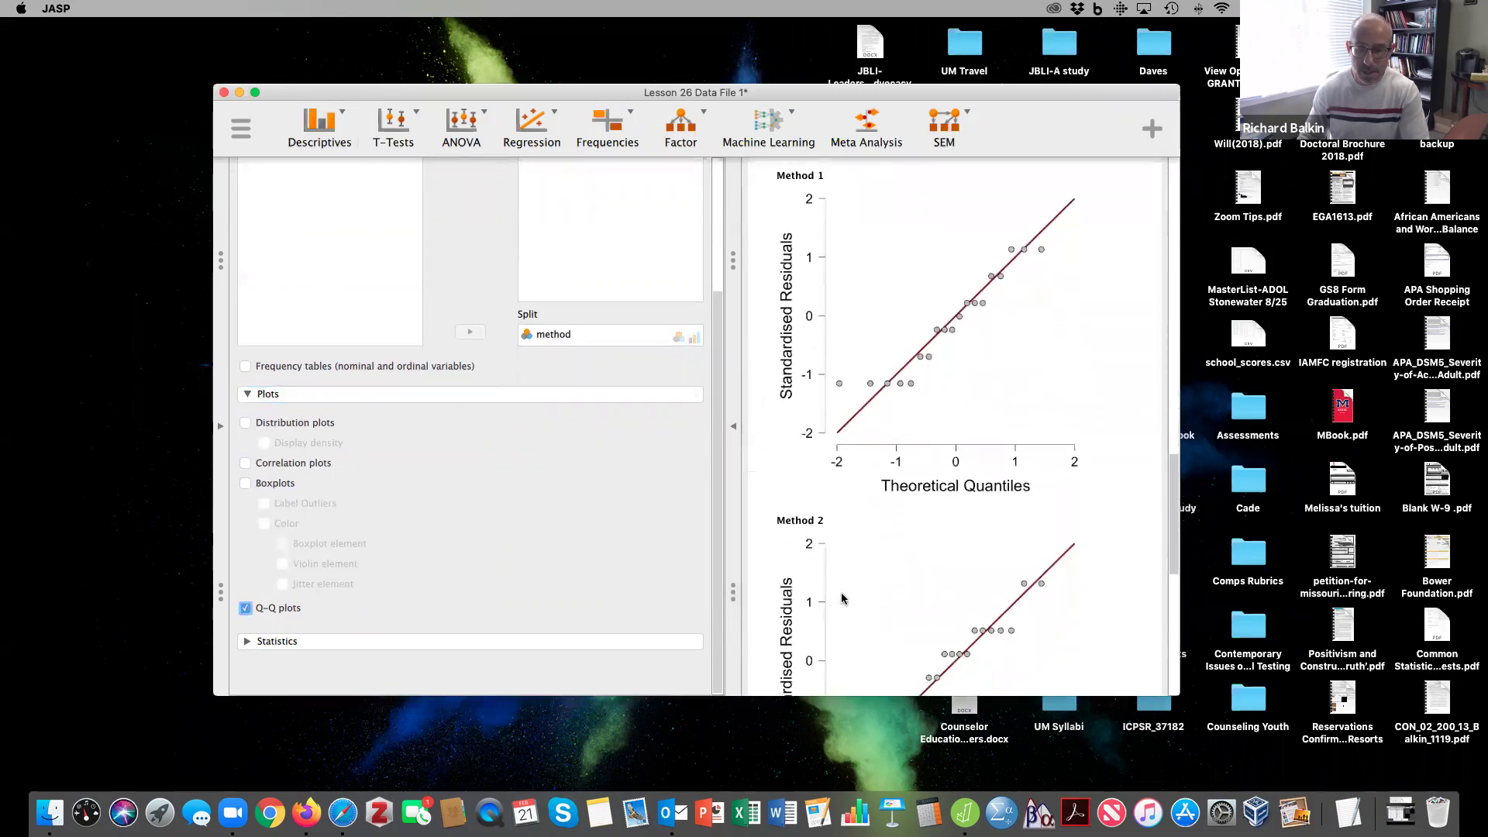
pyautogui.scroll(-7, 883, 389)
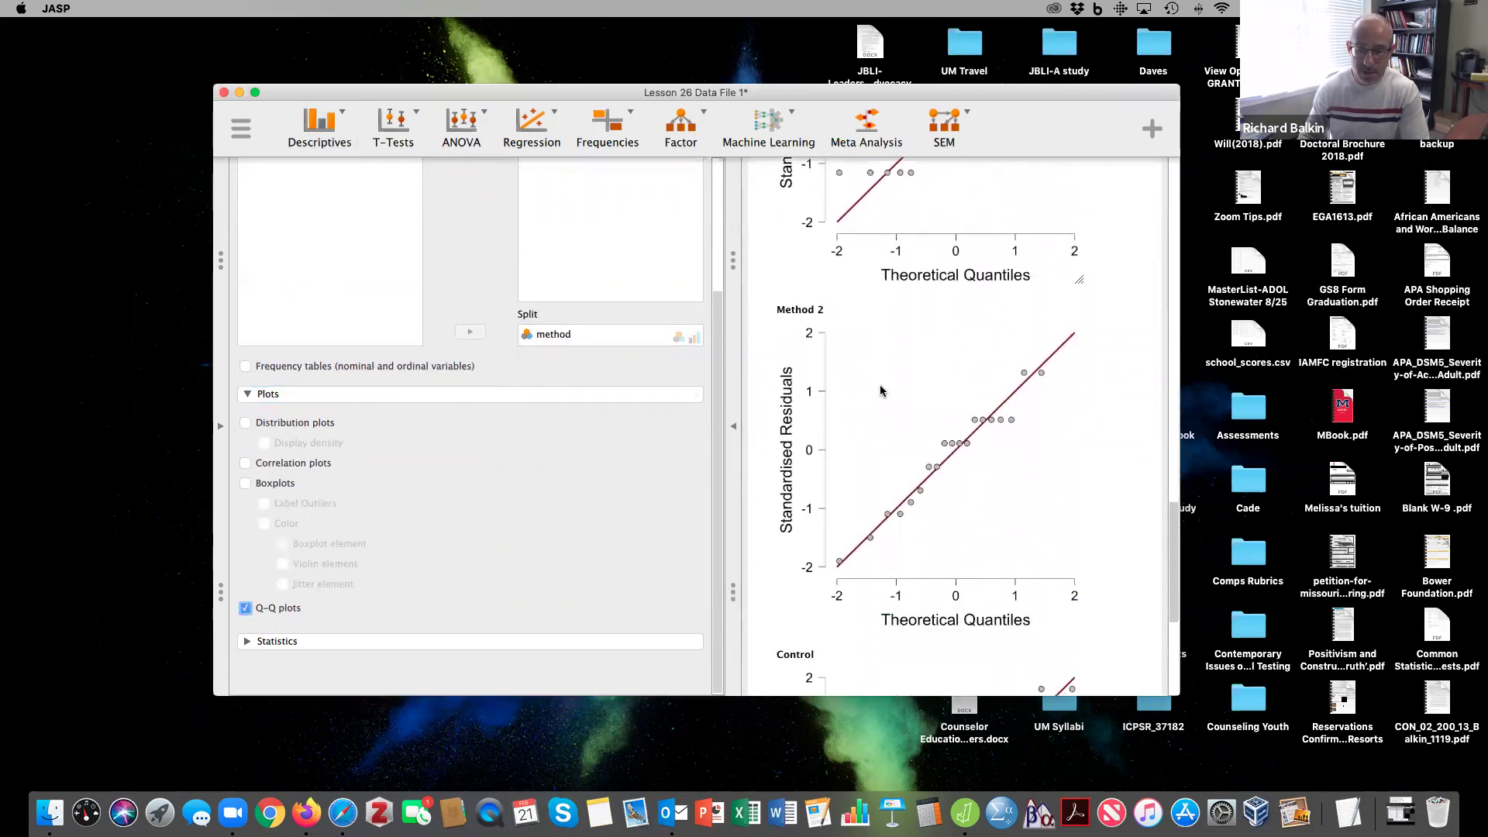
pyautogui.scroll(7, 881, 390)
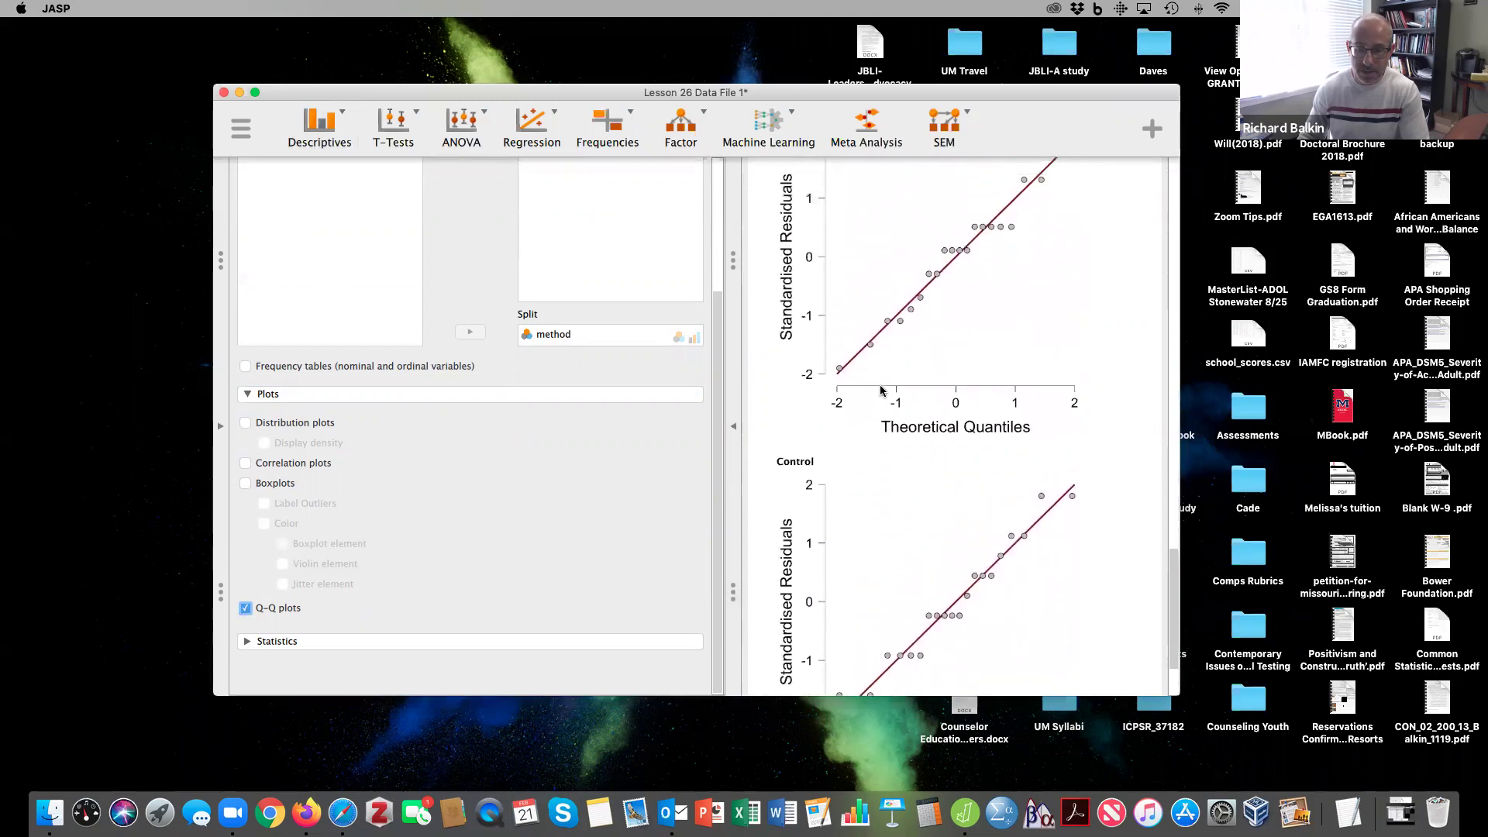
pyautogui.scroll(7, 881, 390)
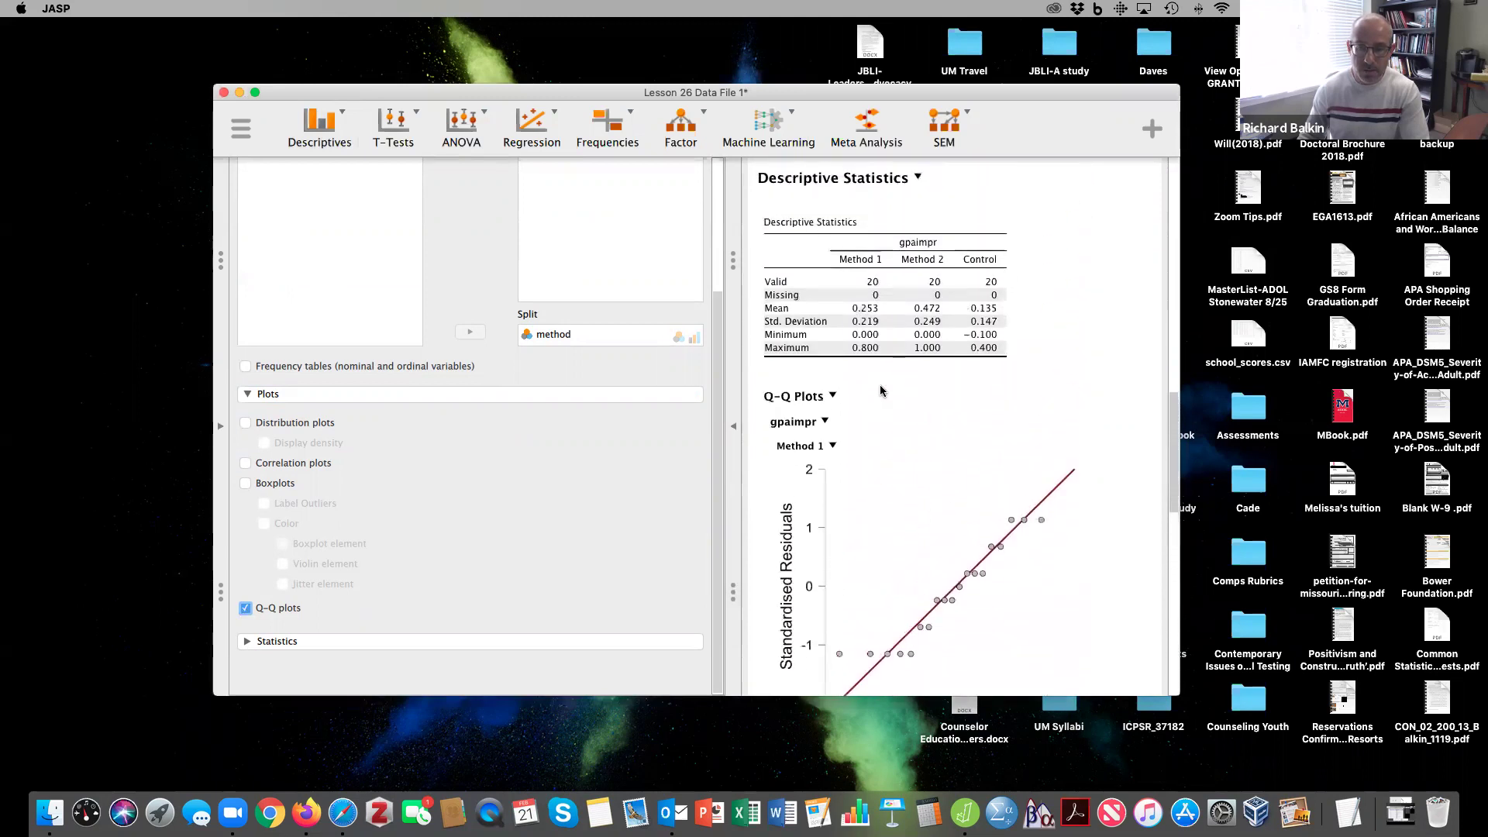
pyautogui.scroll(-5, 881, 390)
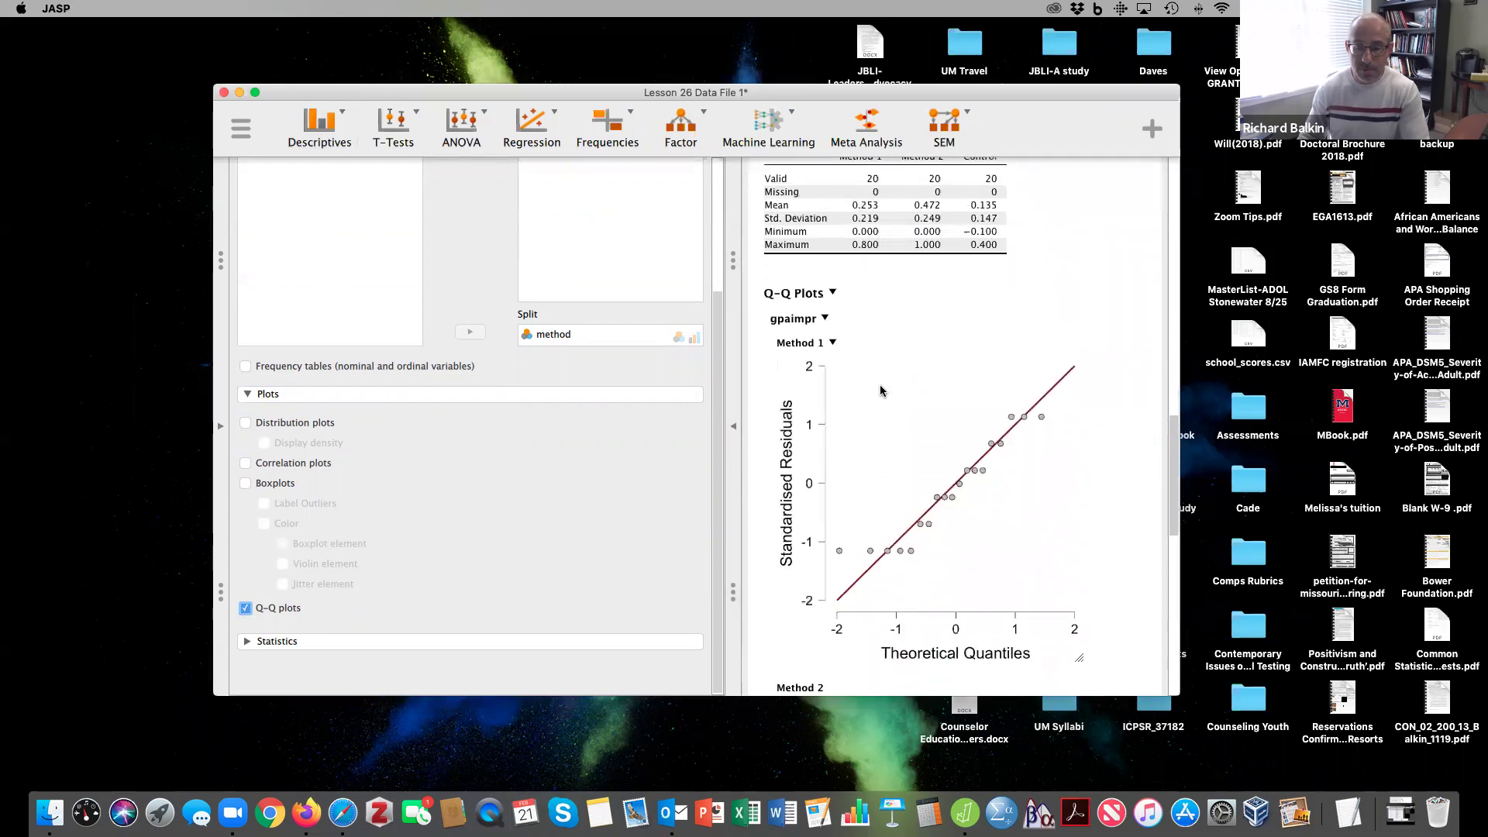
pyautogui.scroll(10, 882, 380)
pyautogui.scroll(5, 886, 362)
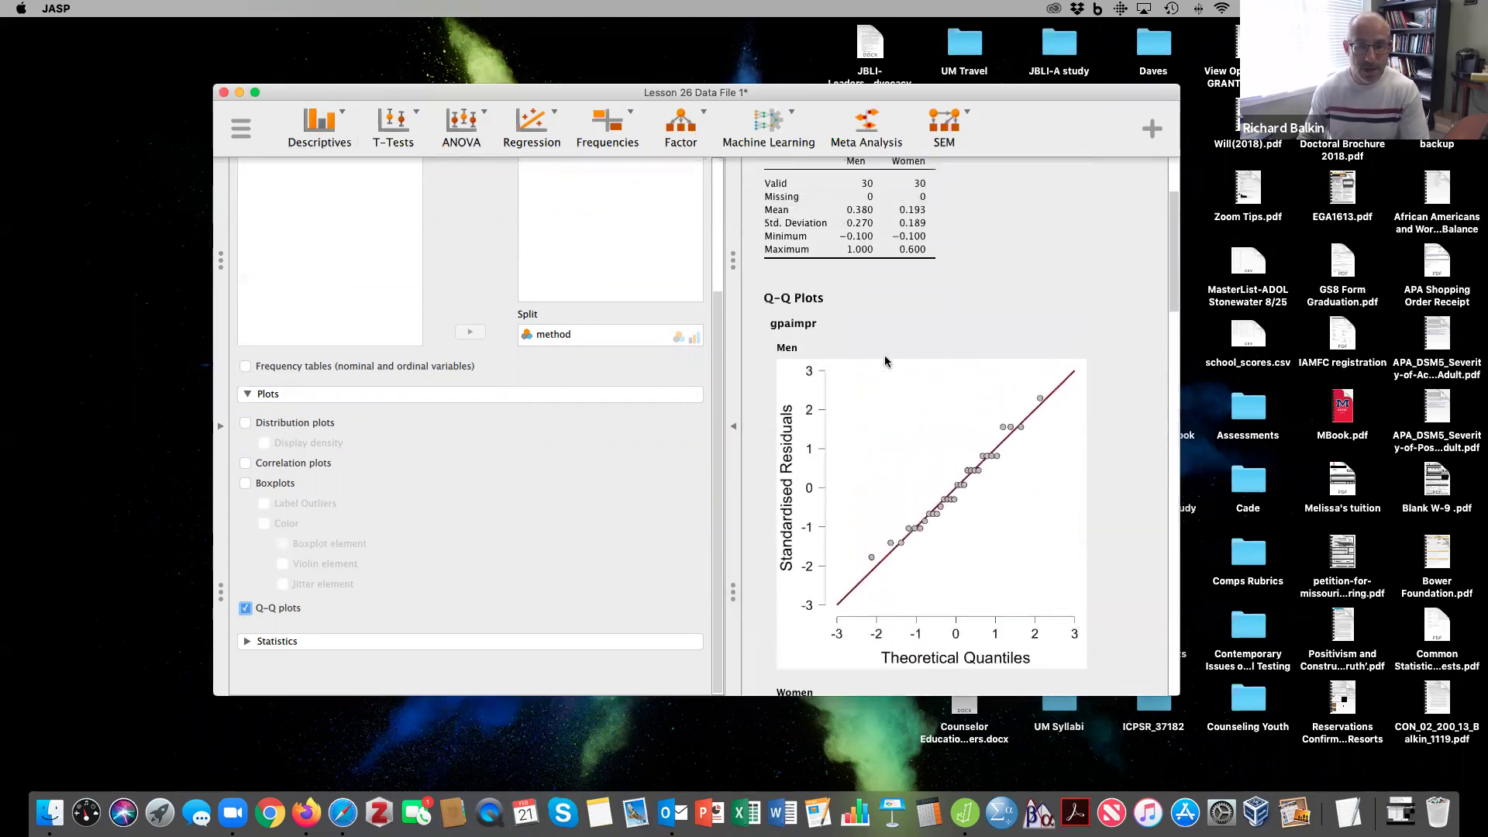
pyautogui.scroll(1, 863, 285)
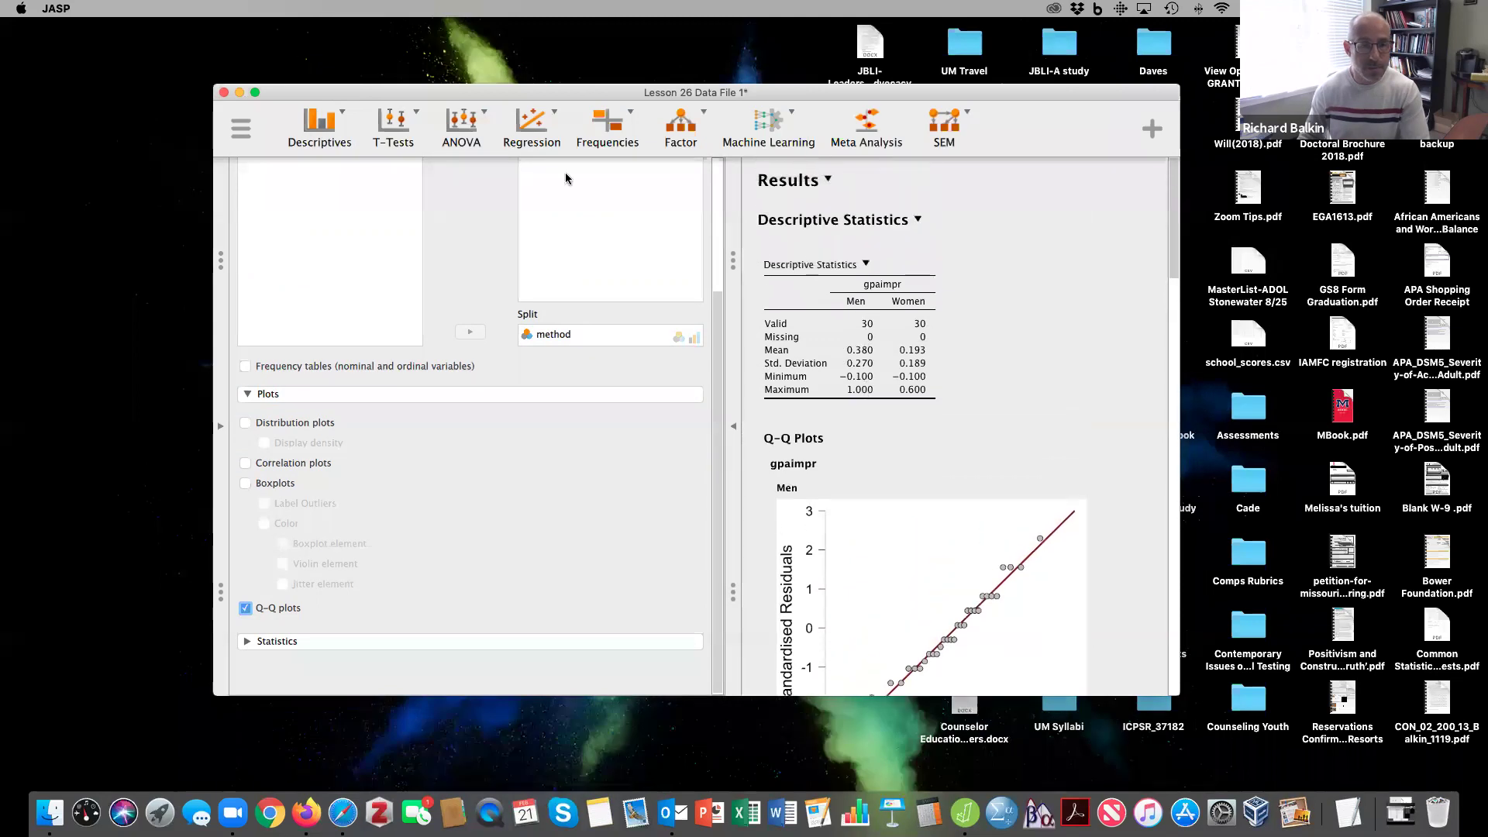
# Run an ANOVA of gpaimpr with gender and method as fixed factors, enlarging the window to fit it.
pyautogui.click(462, 126)
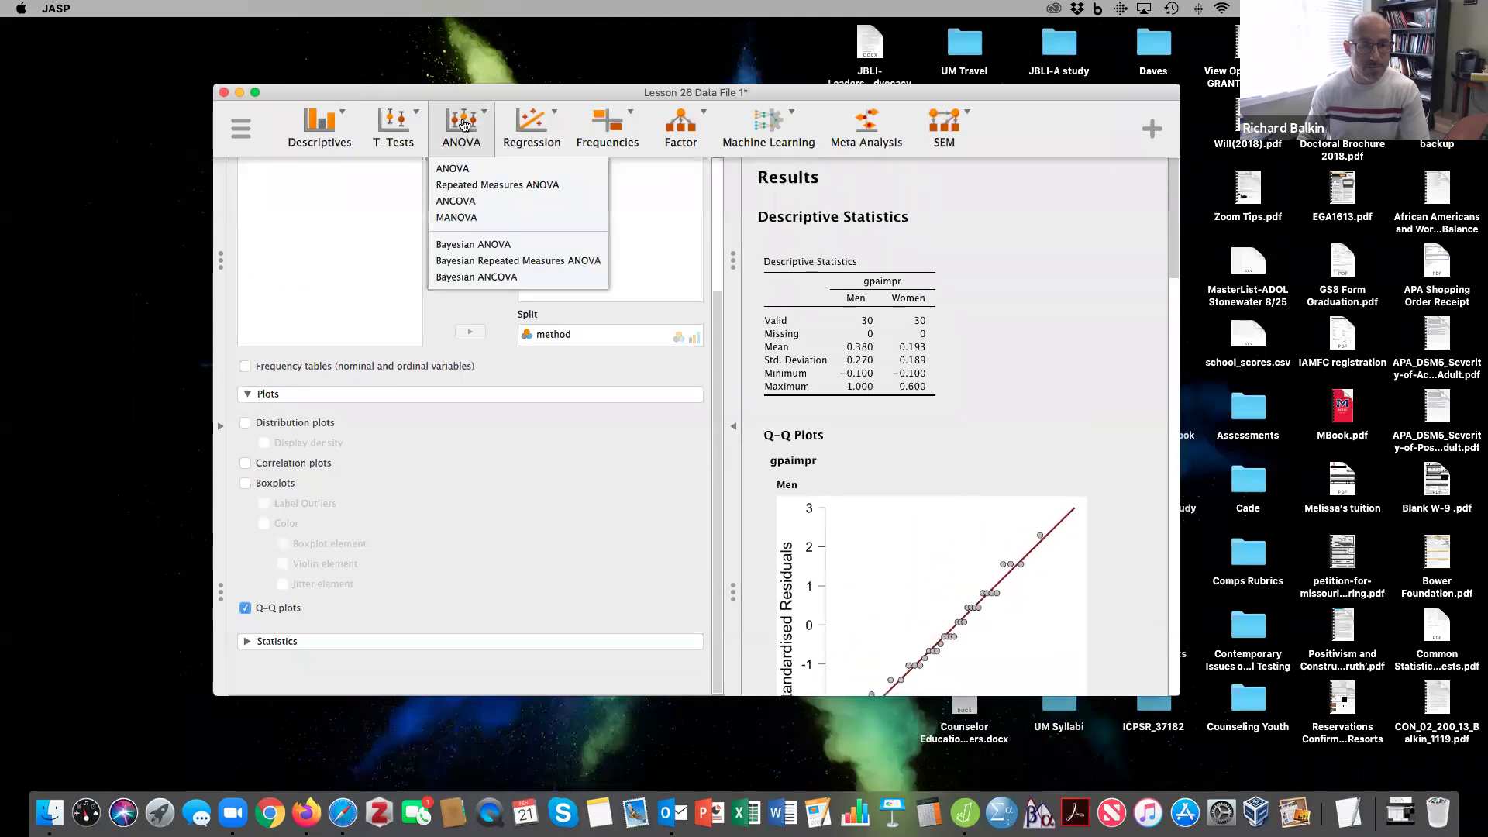
pyautogui.click(453, 169)
pyautogui.click(286, 250)
pyautogui.click(469, 228)
pyautogui.click(281, 221)
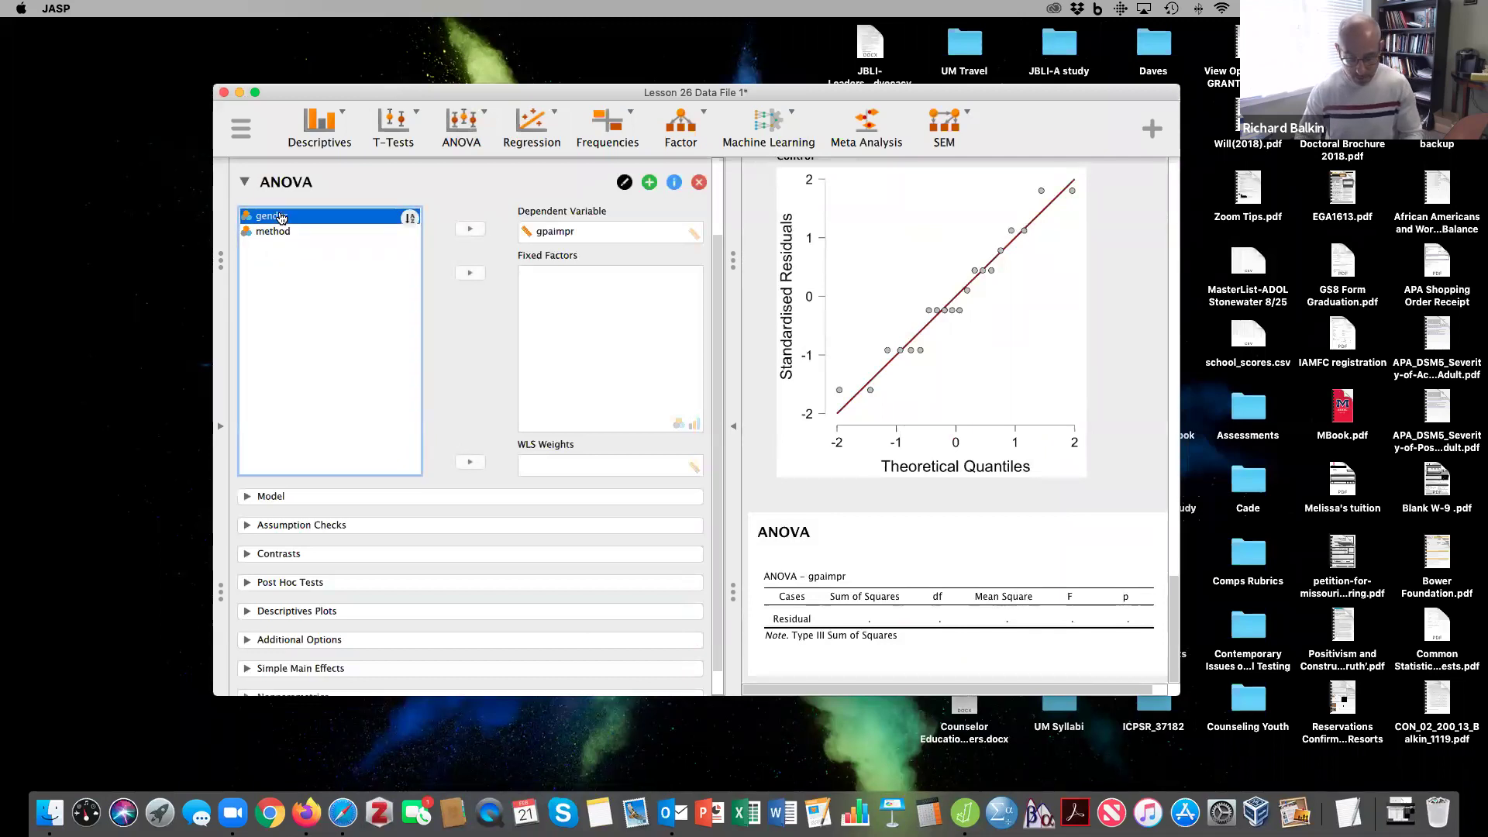
pyautogui.hotkey('shift', 'Down')
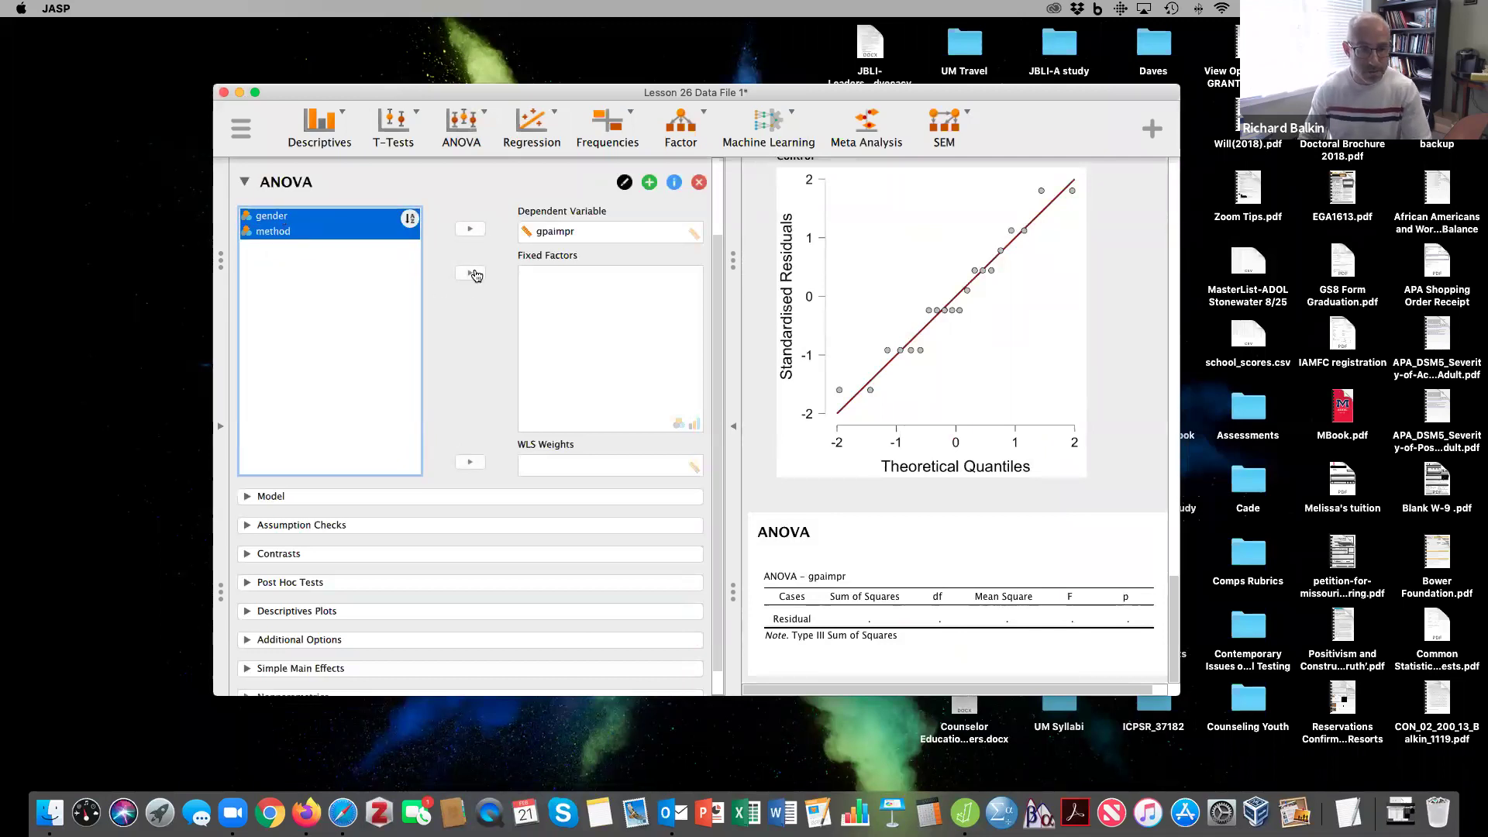
pyautogui.click(470, 273)
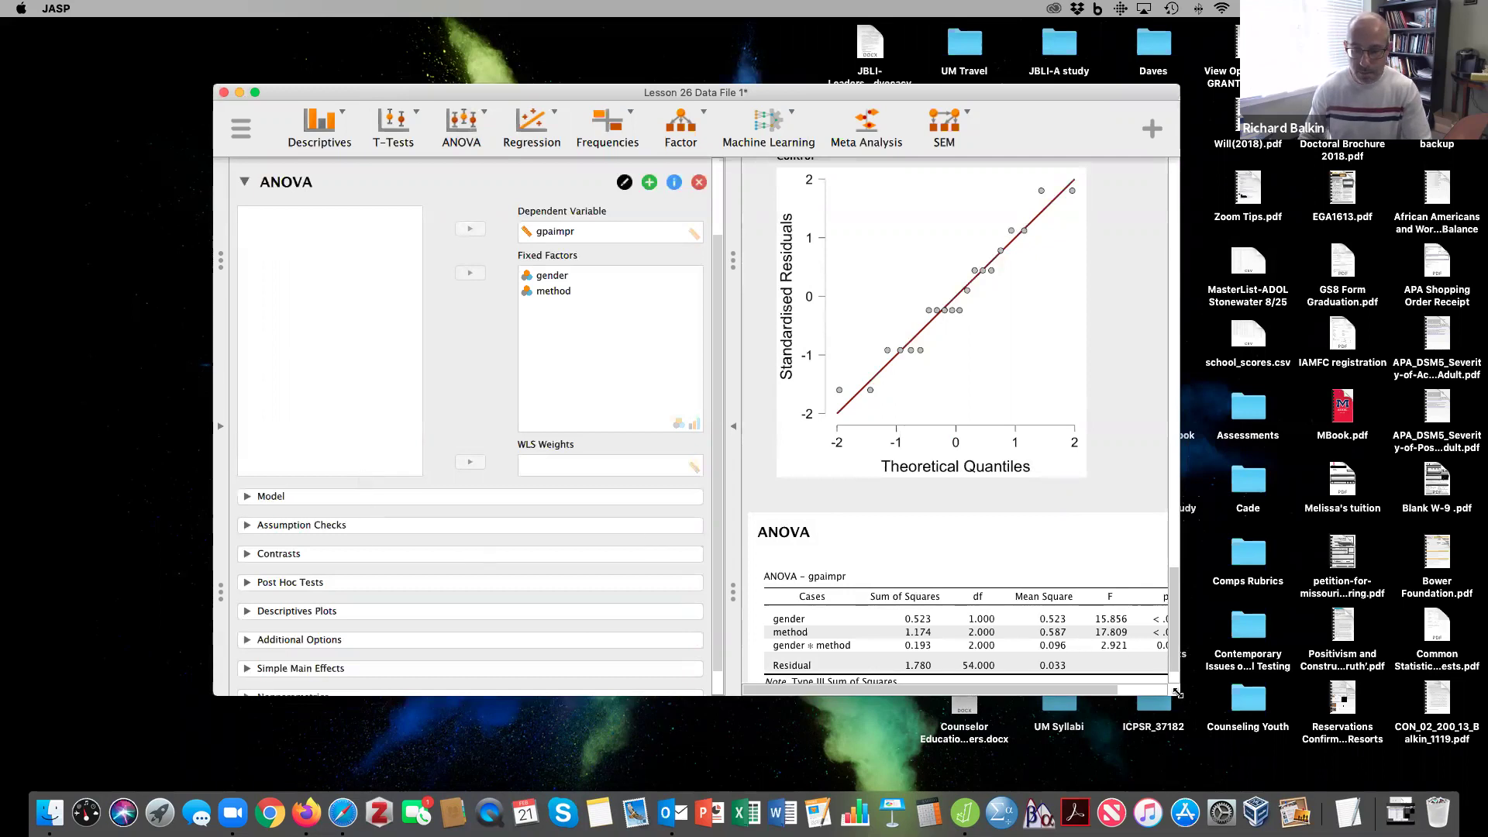
pyautogui.moveTo(1177, 693); pyautogui.dragTo(1485, 750)
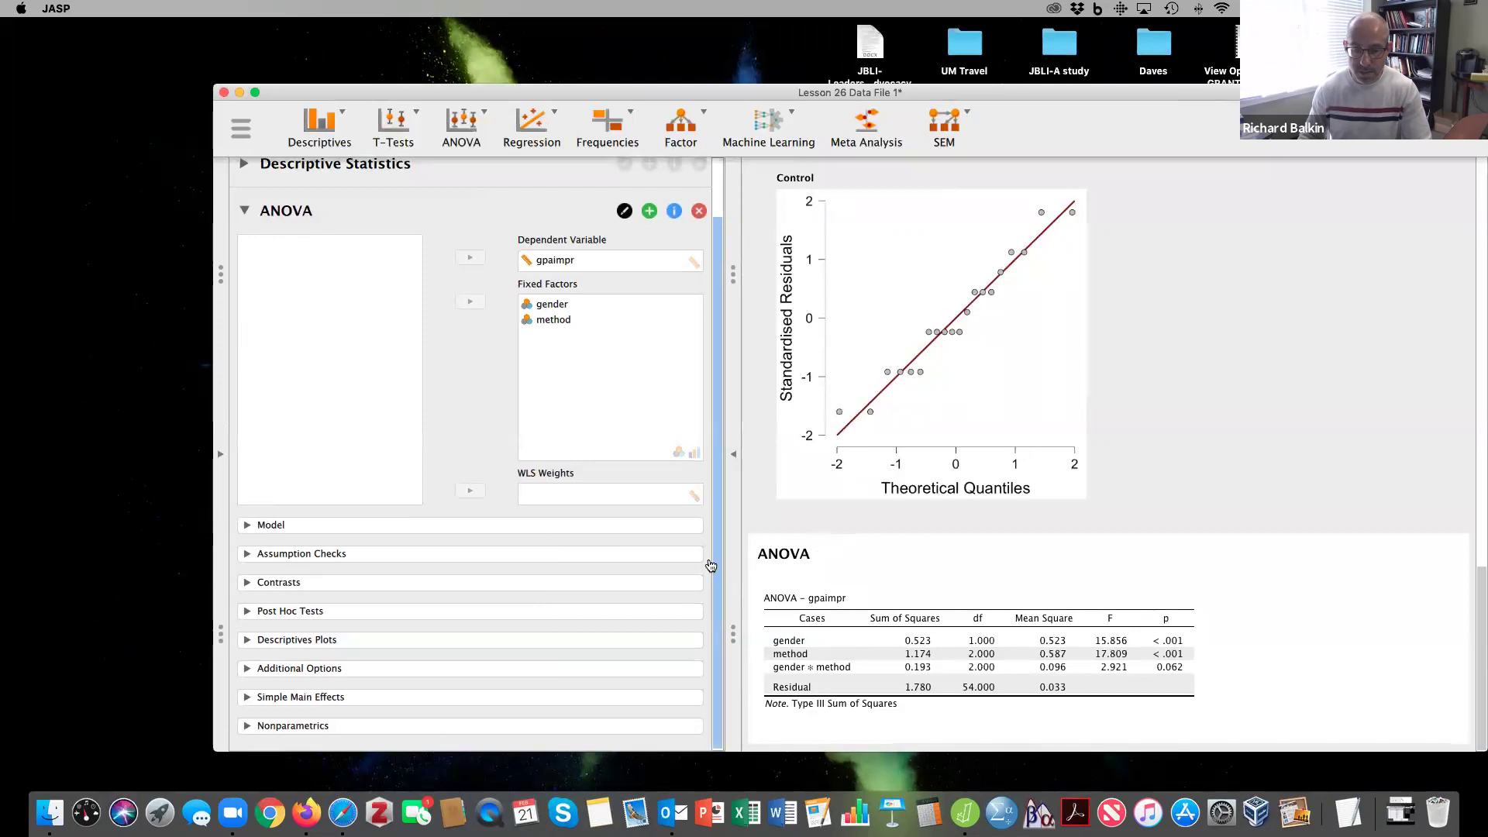
# Turn on the homogeneity test to get Levene's test (F = 0.575, p = 0.719).
pyautogui.click(247, 554)
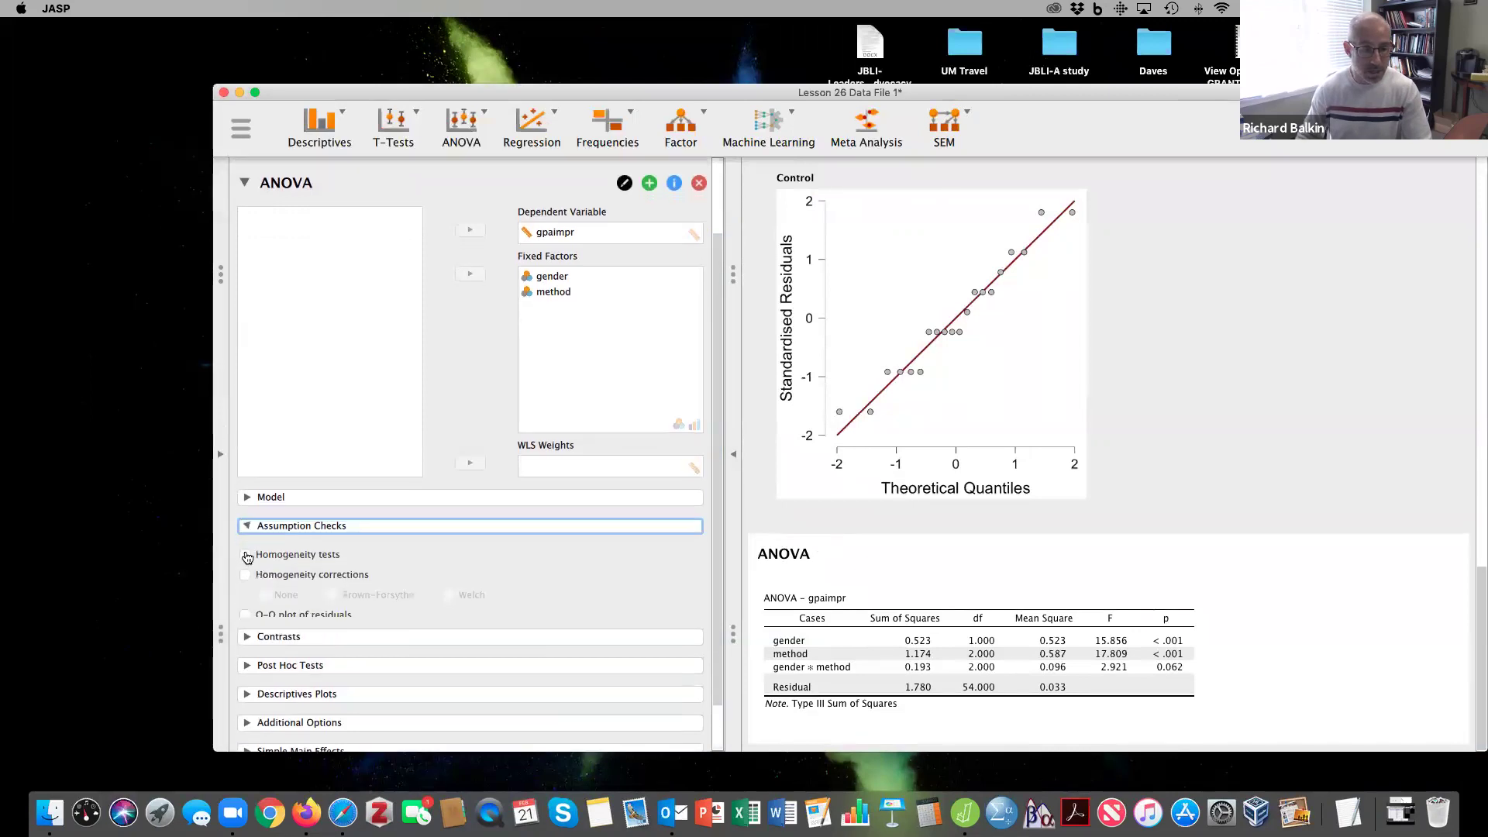
pyautogui.click(246, 575)
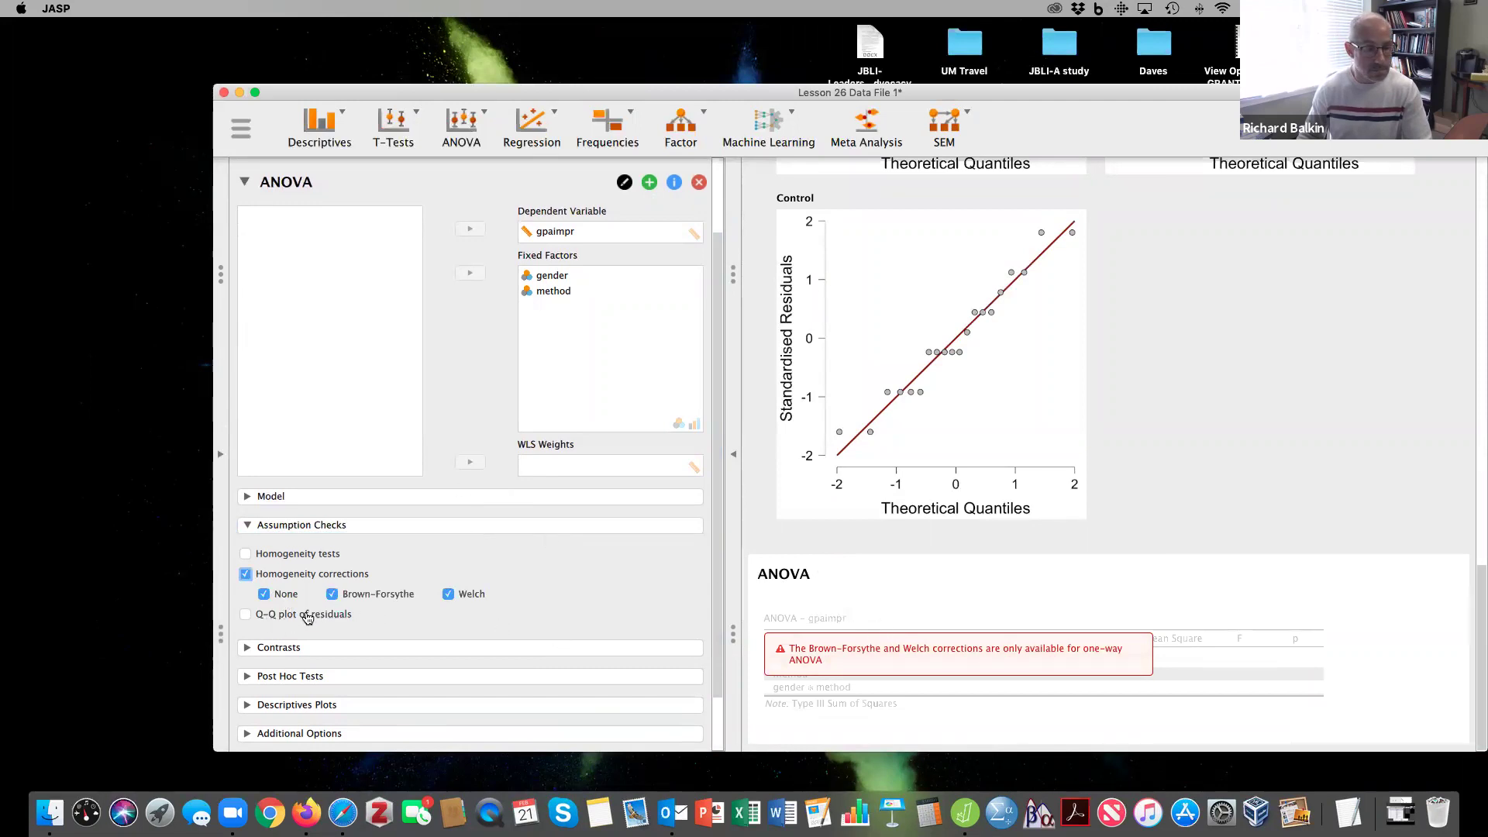
pyautogui.click(244, 574)
pyautogui.click(245, 554)
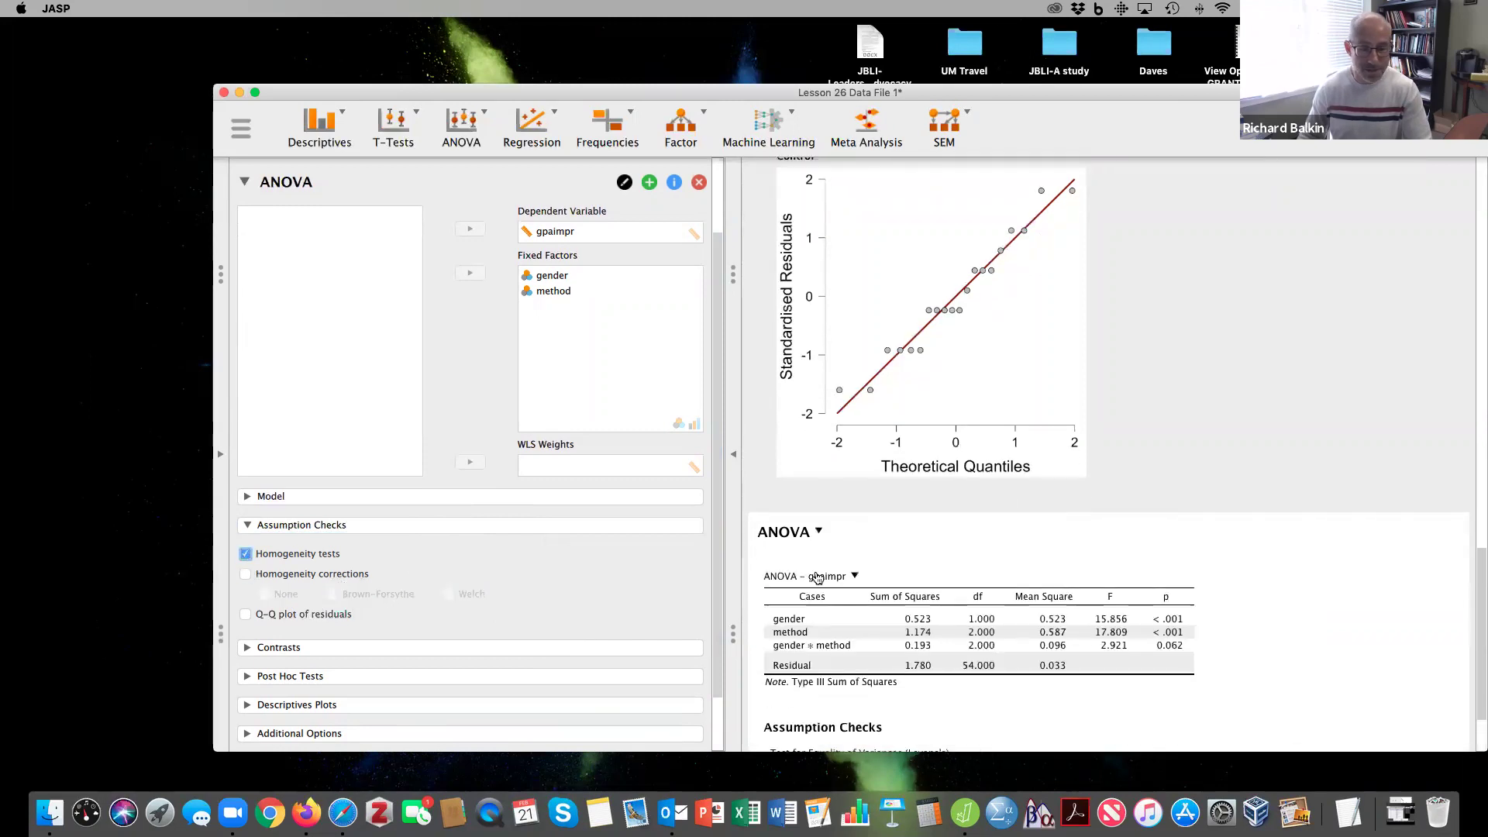
pyautogui.scroll(-3, 841, 584)
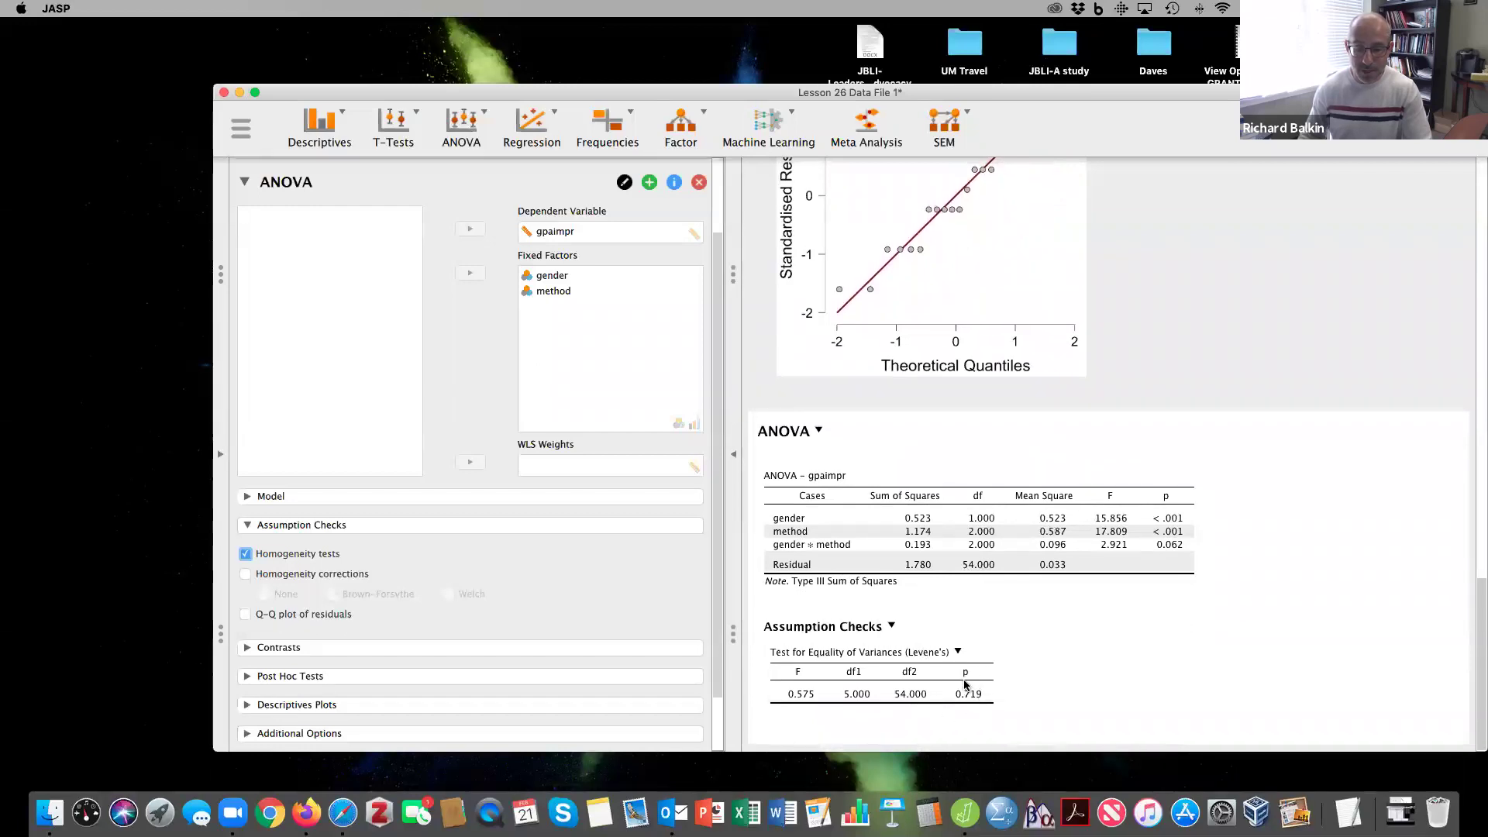
pyautogui.scroll(-3, 526, 695)
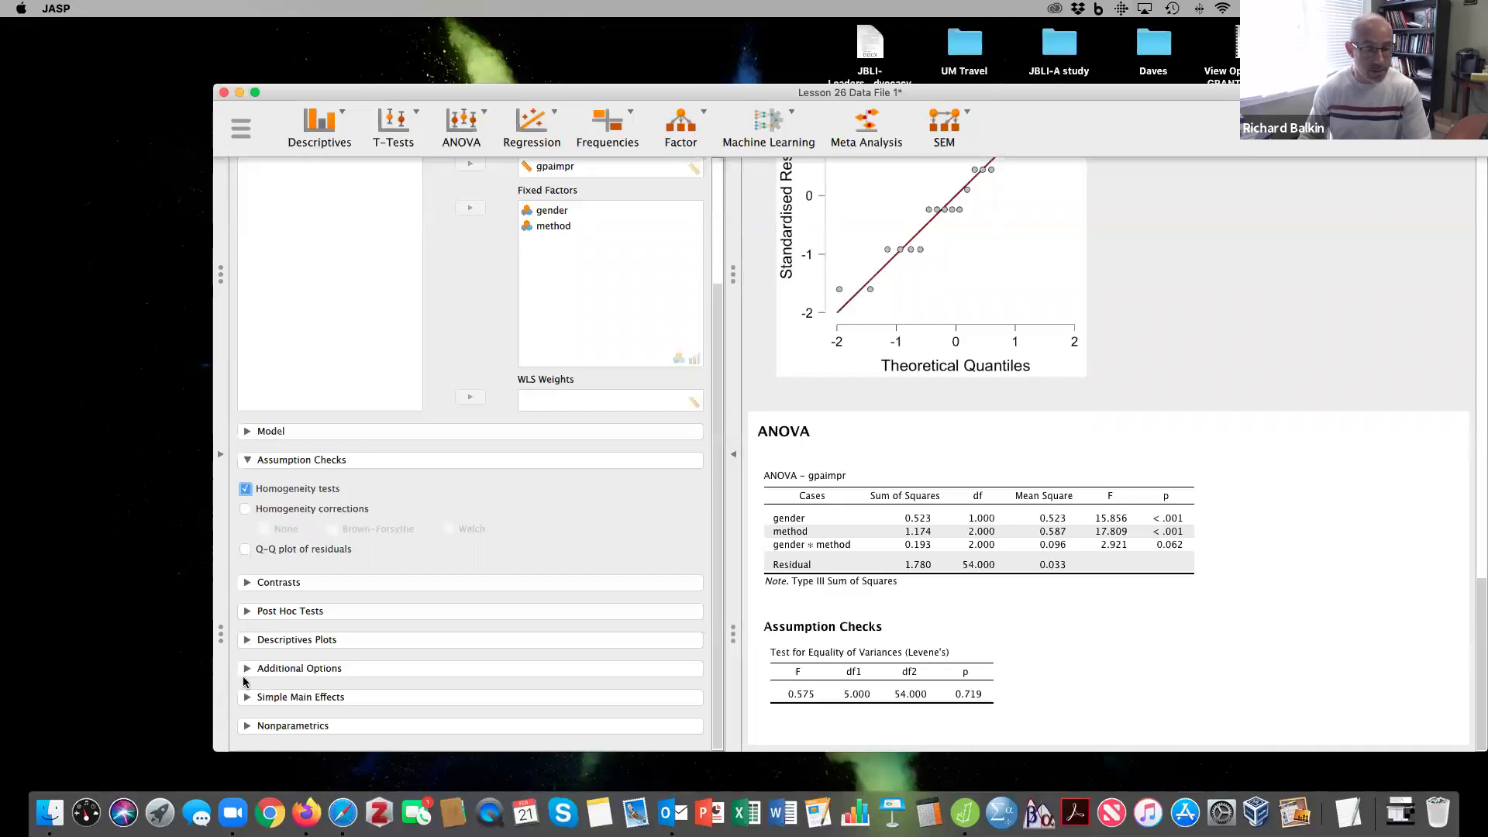
# Add η² effect sizes and a gender-by-method descriptives table to the ANOVA output.
pyautogui.click(246, 669)
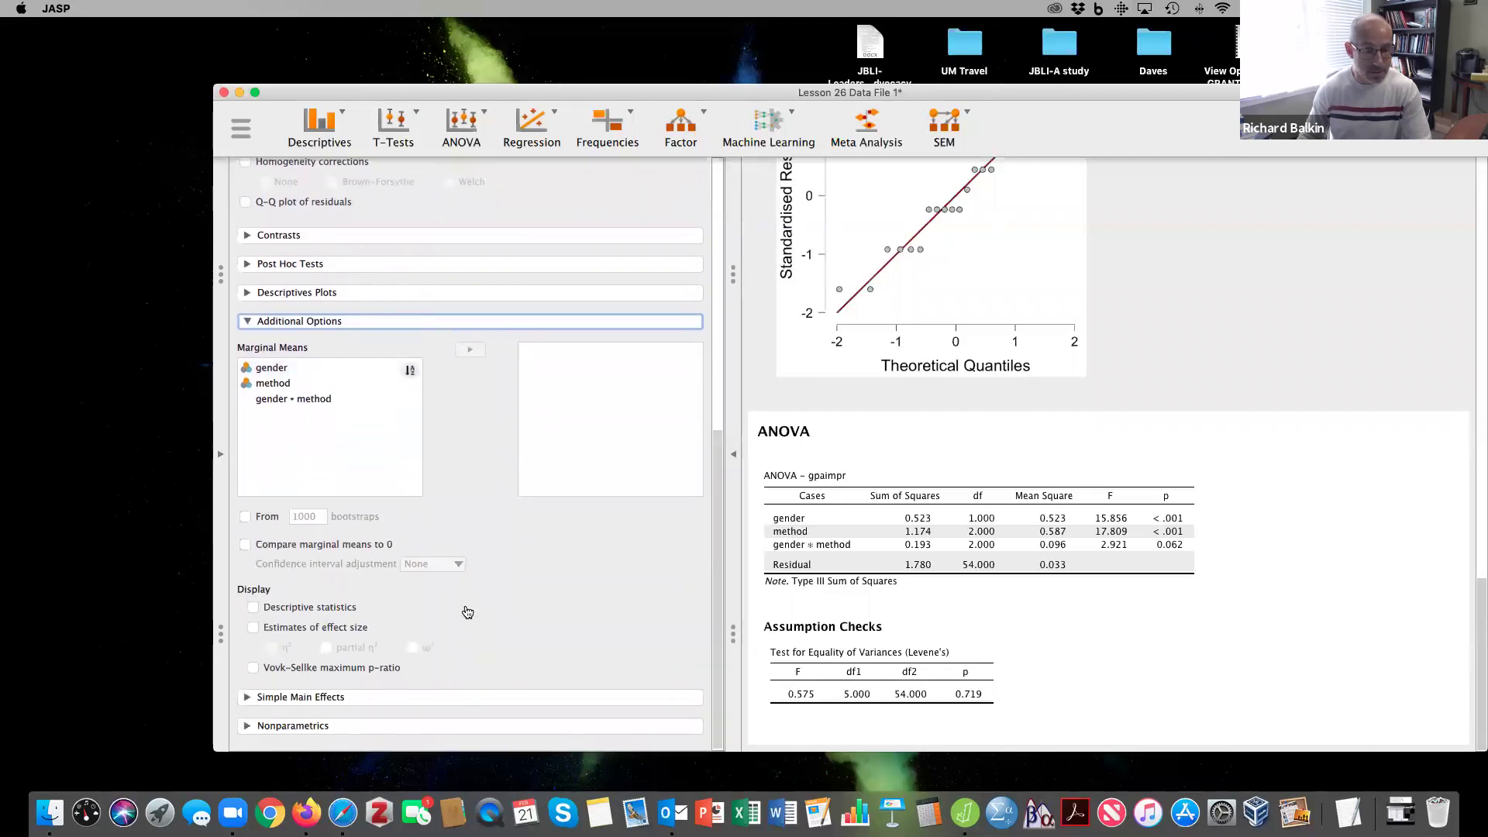
pyautogui.click(253, 628)
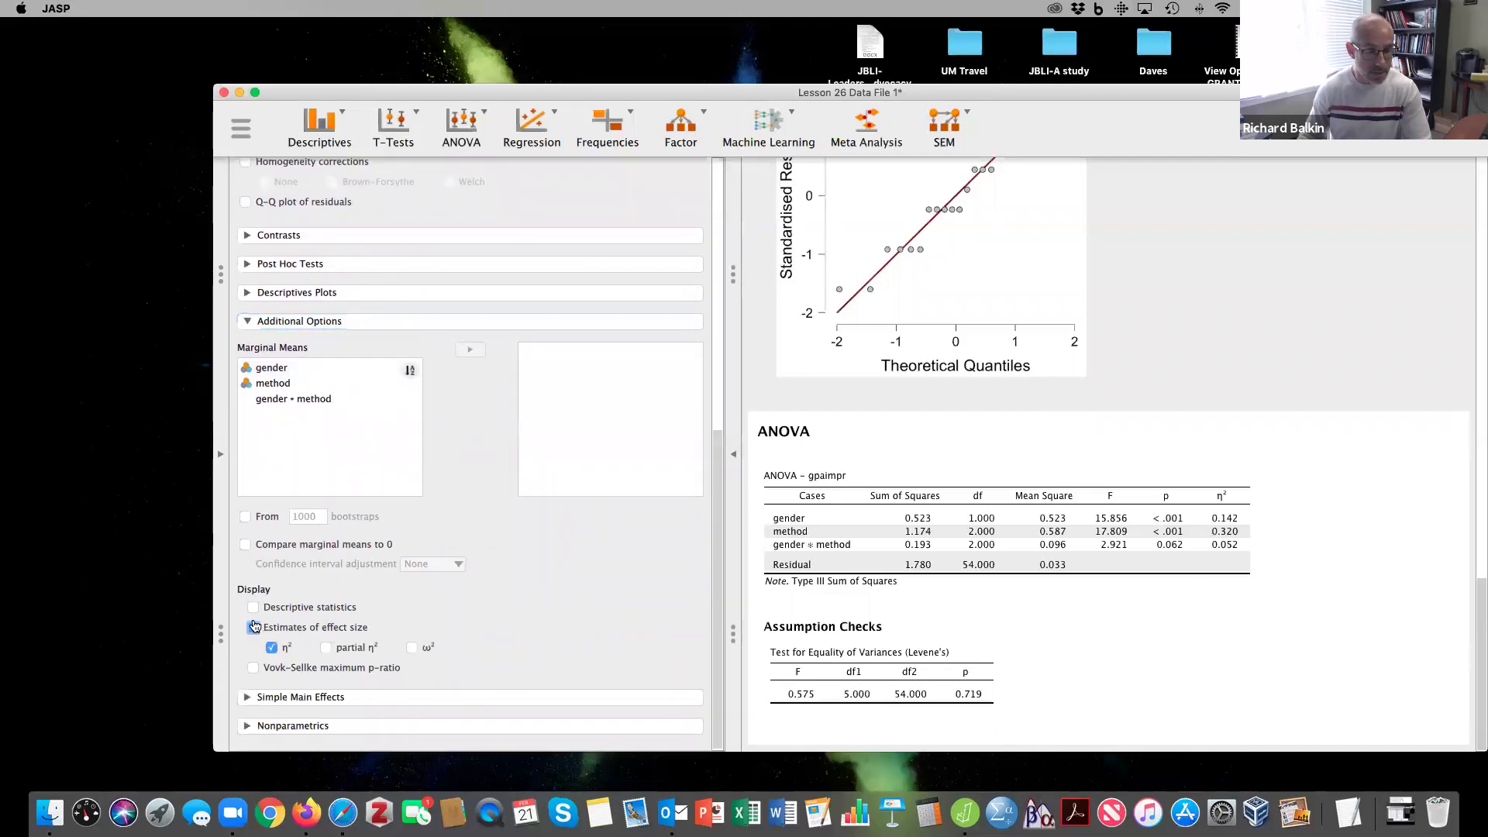
pyautogui.click(252, 610)
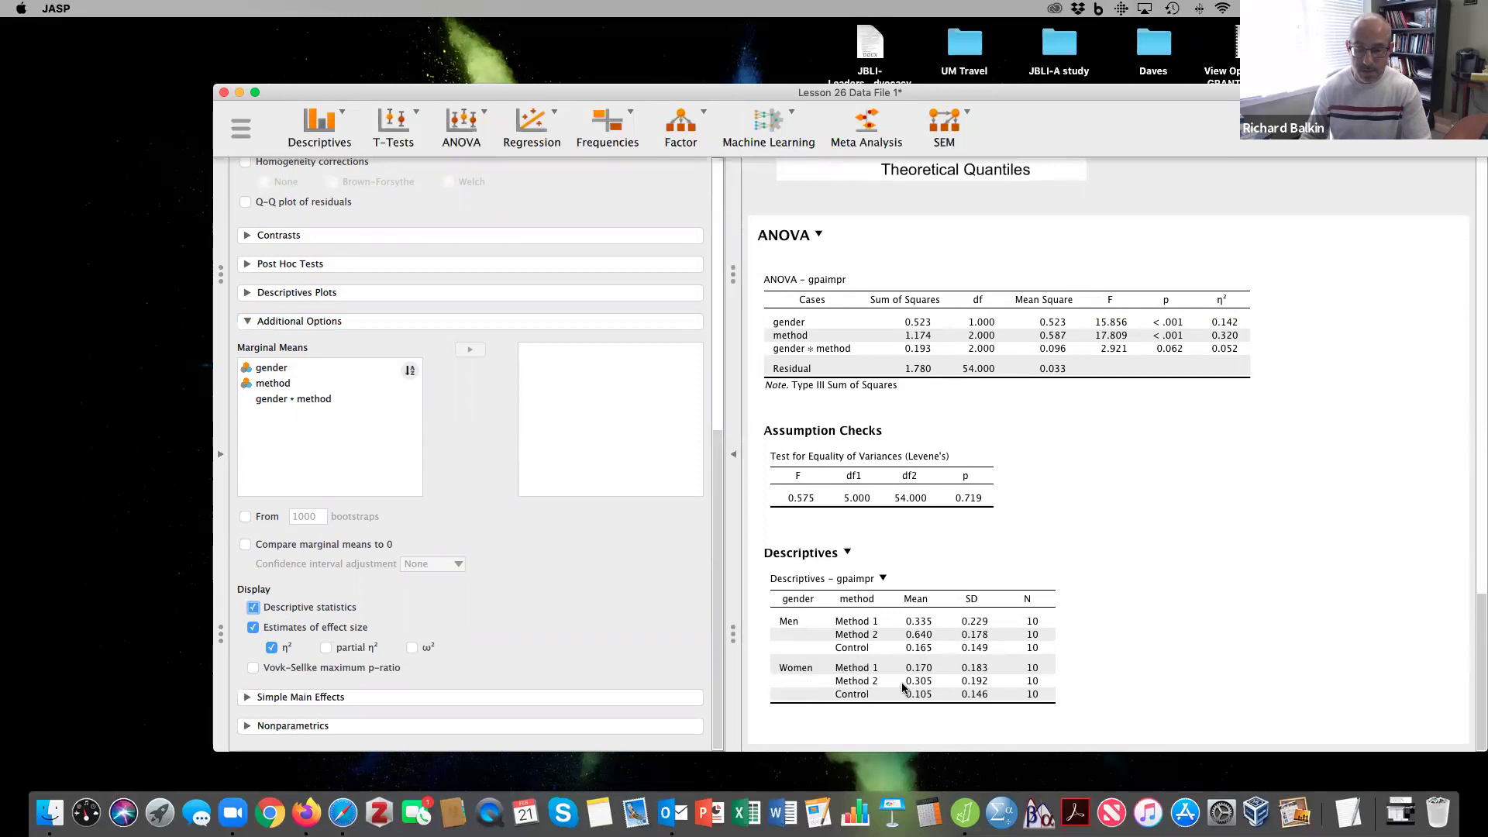
pyautogui.scroll(2, 555, 665)
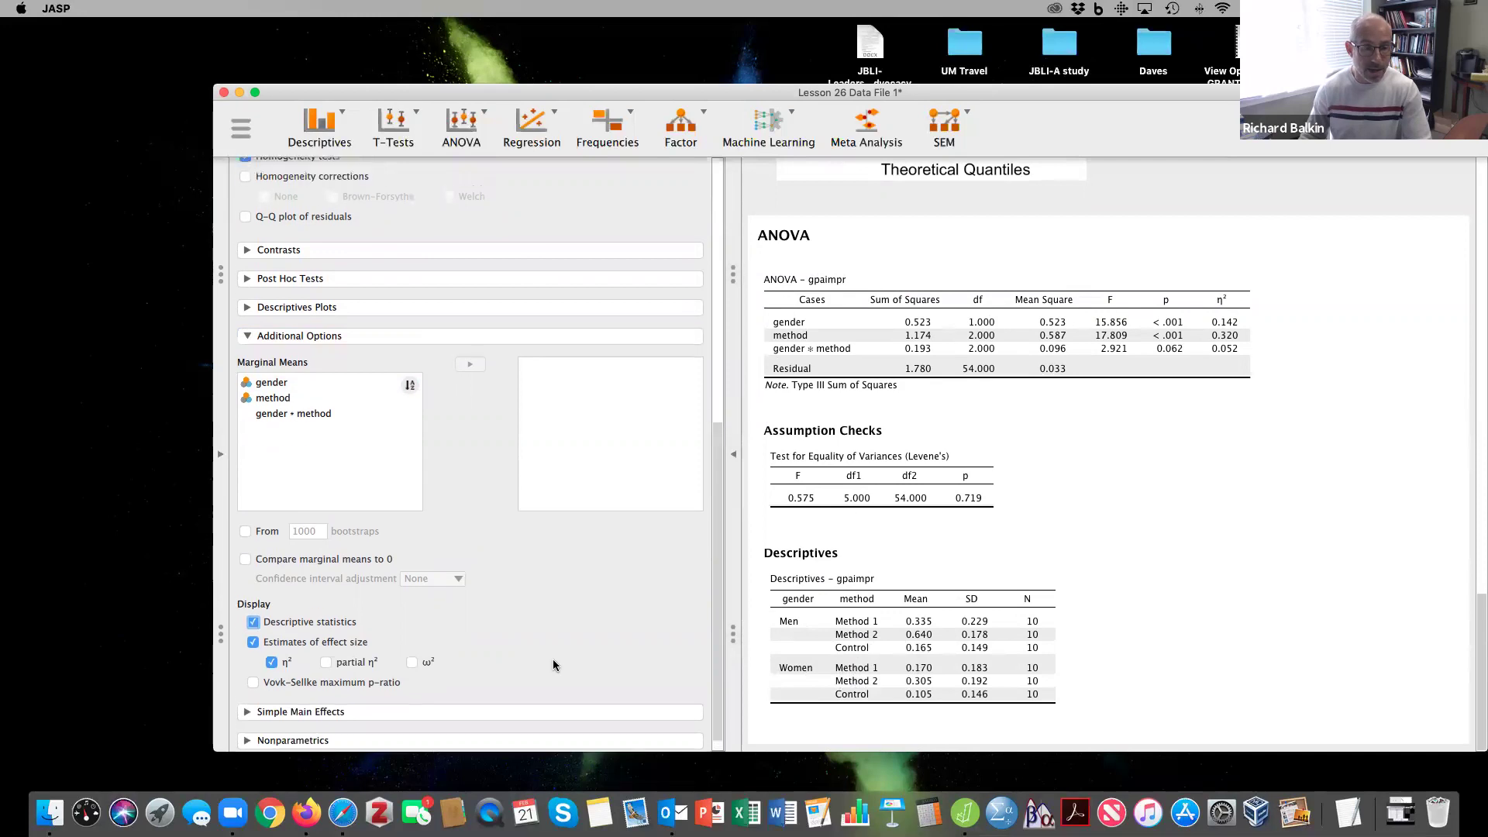
pyautogui.scroll(2, 614, 628)
pyautogui.scroll(-3, 612, 633)
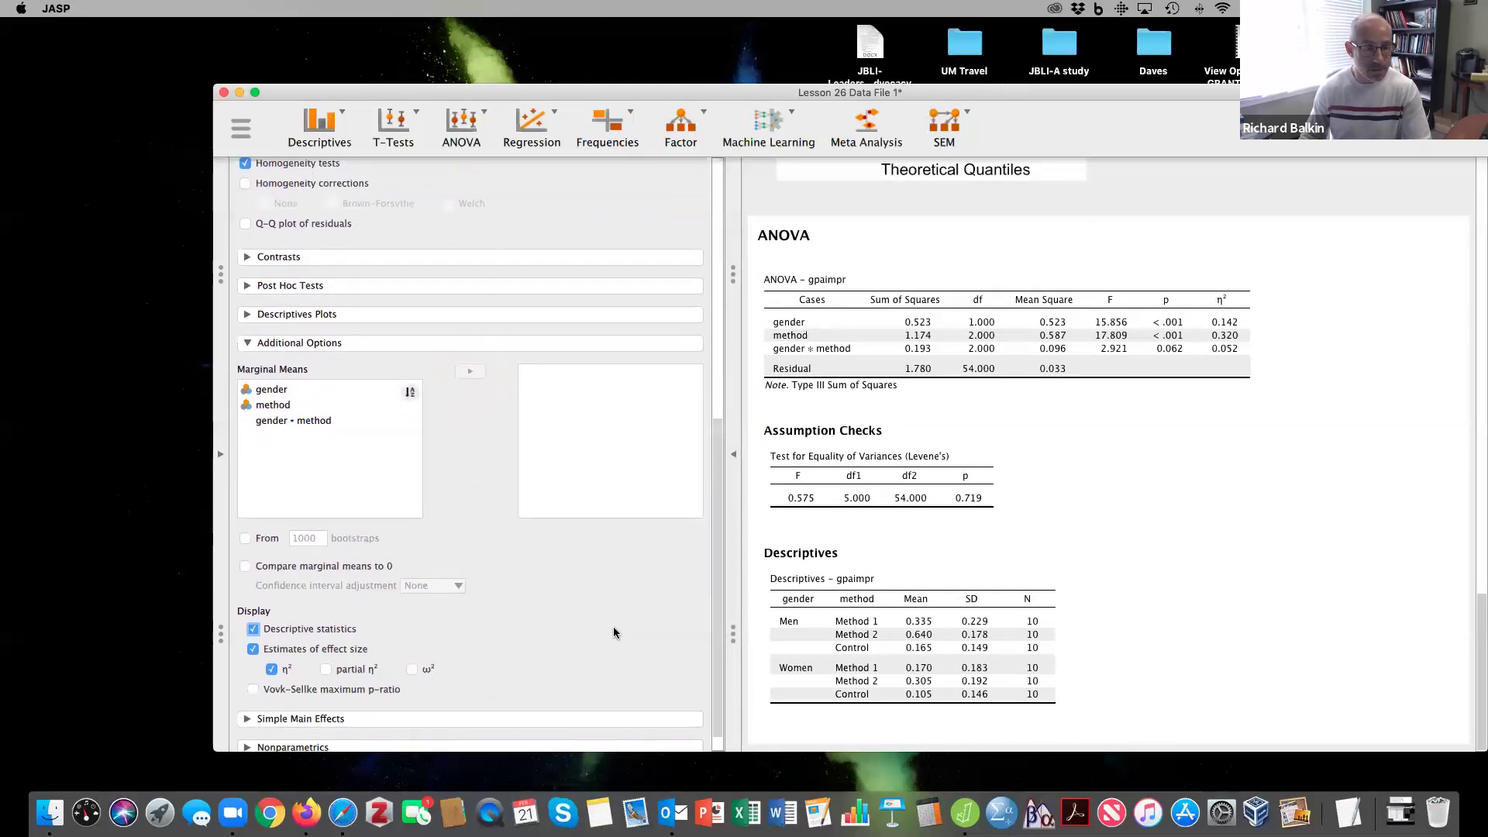
pyautogui.scroll(3, 614, 634)
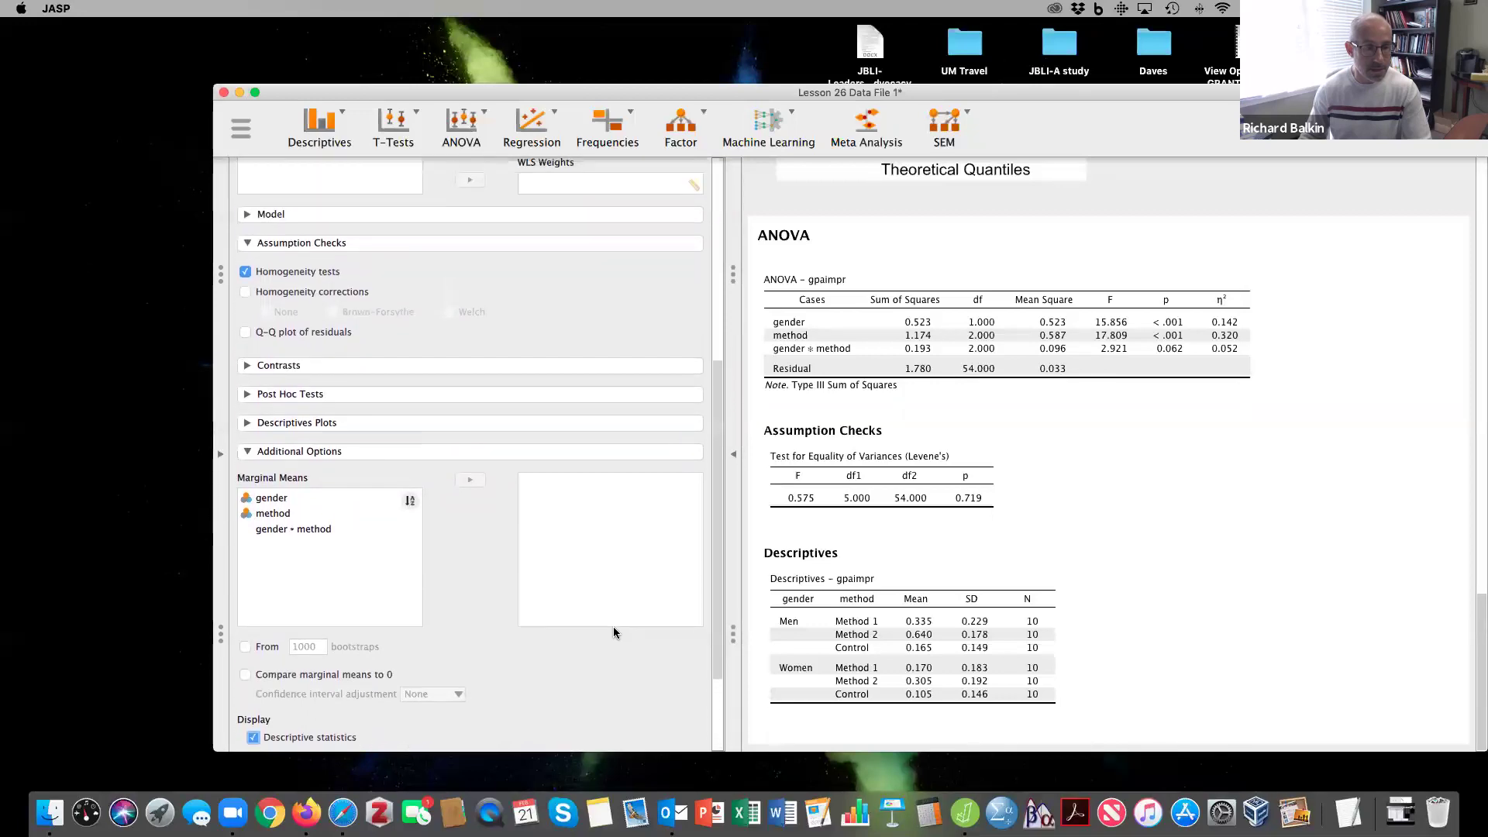
pyautogui.scroll(7, 359, 403)
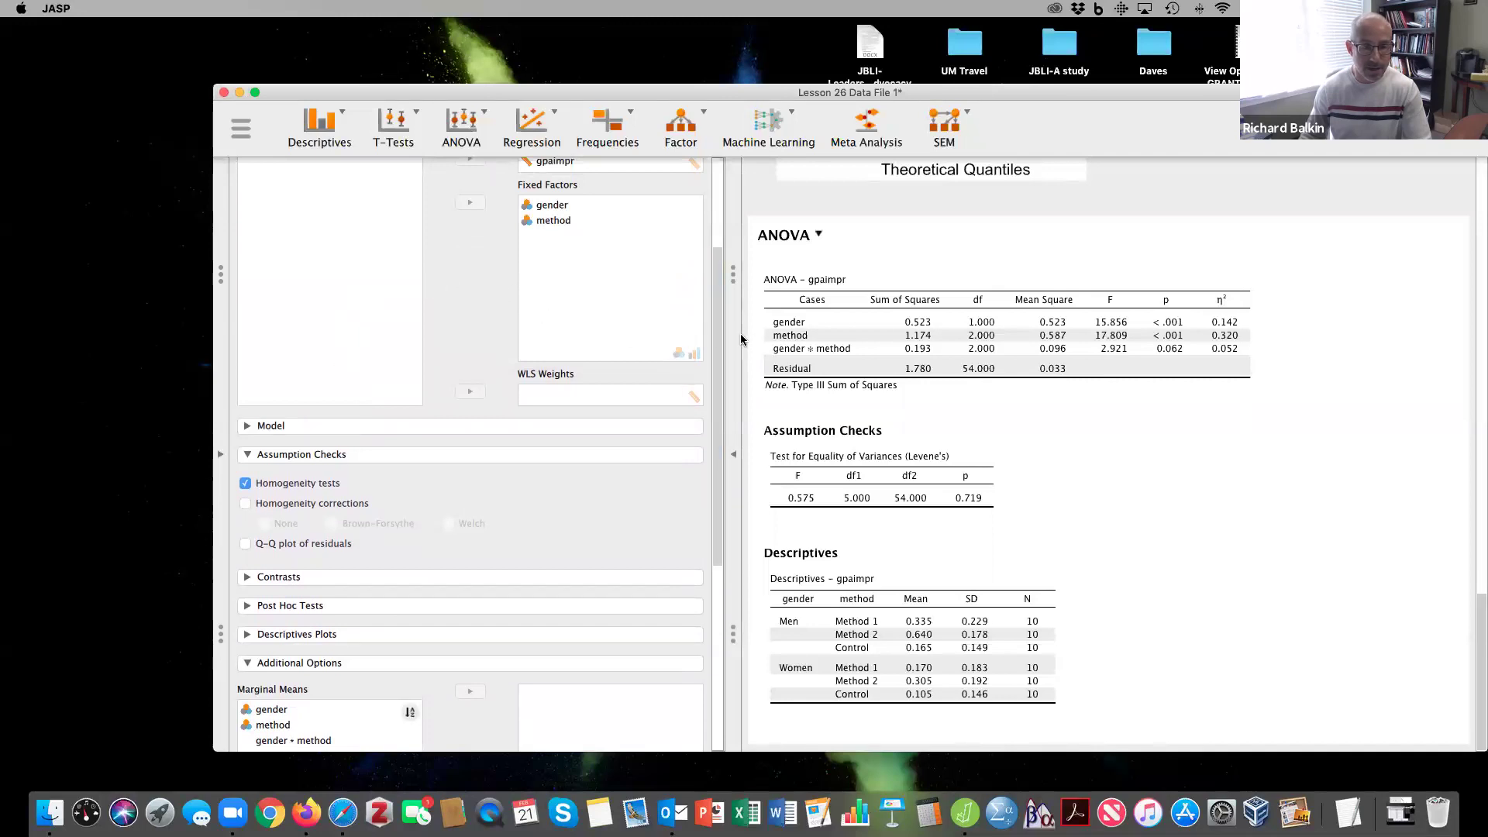
pyautogui.scroll(10, 857, 349)
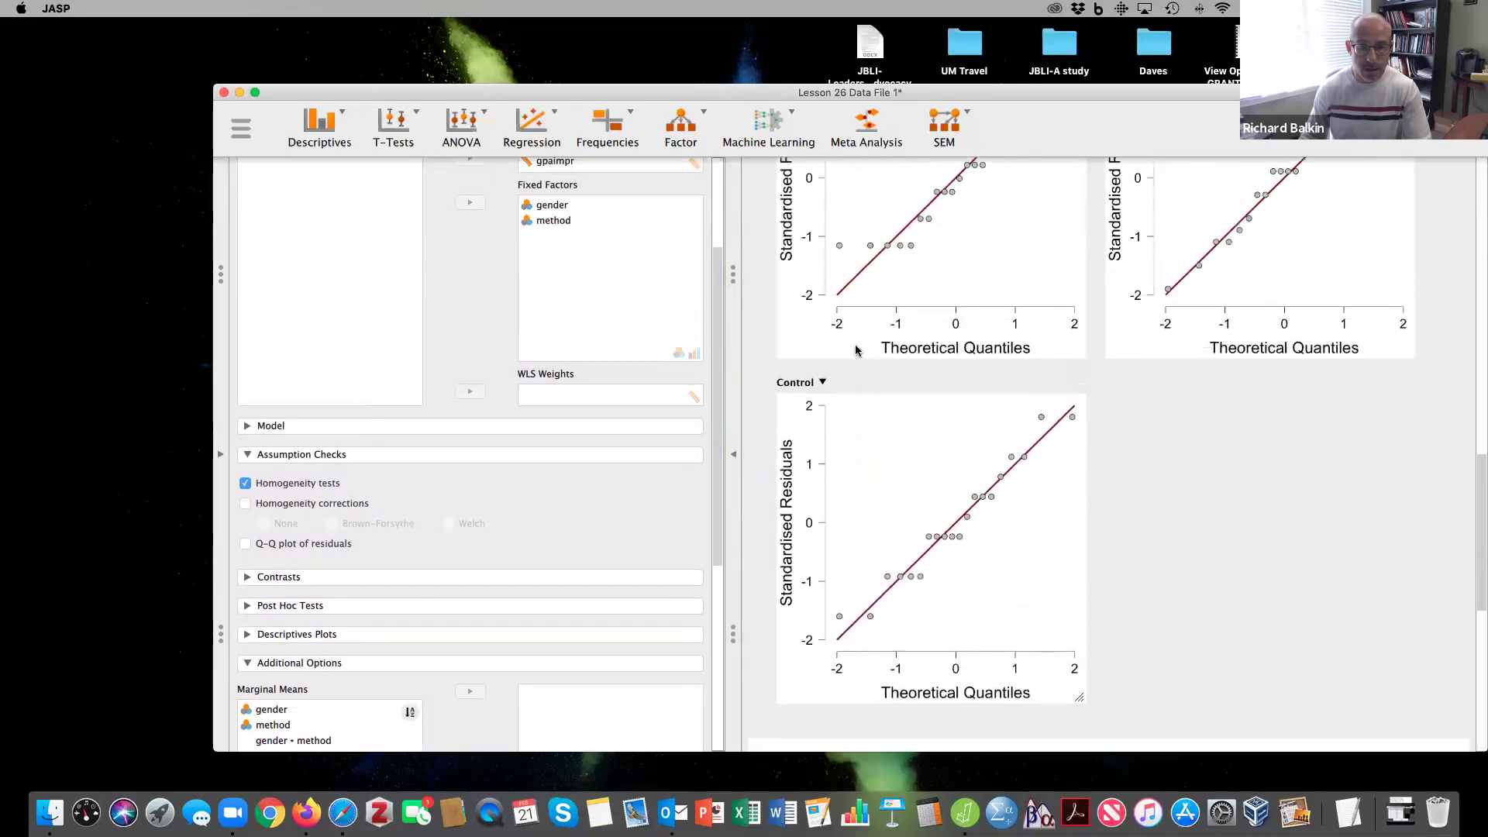
pyautogui.scroll(3, 858, 350)
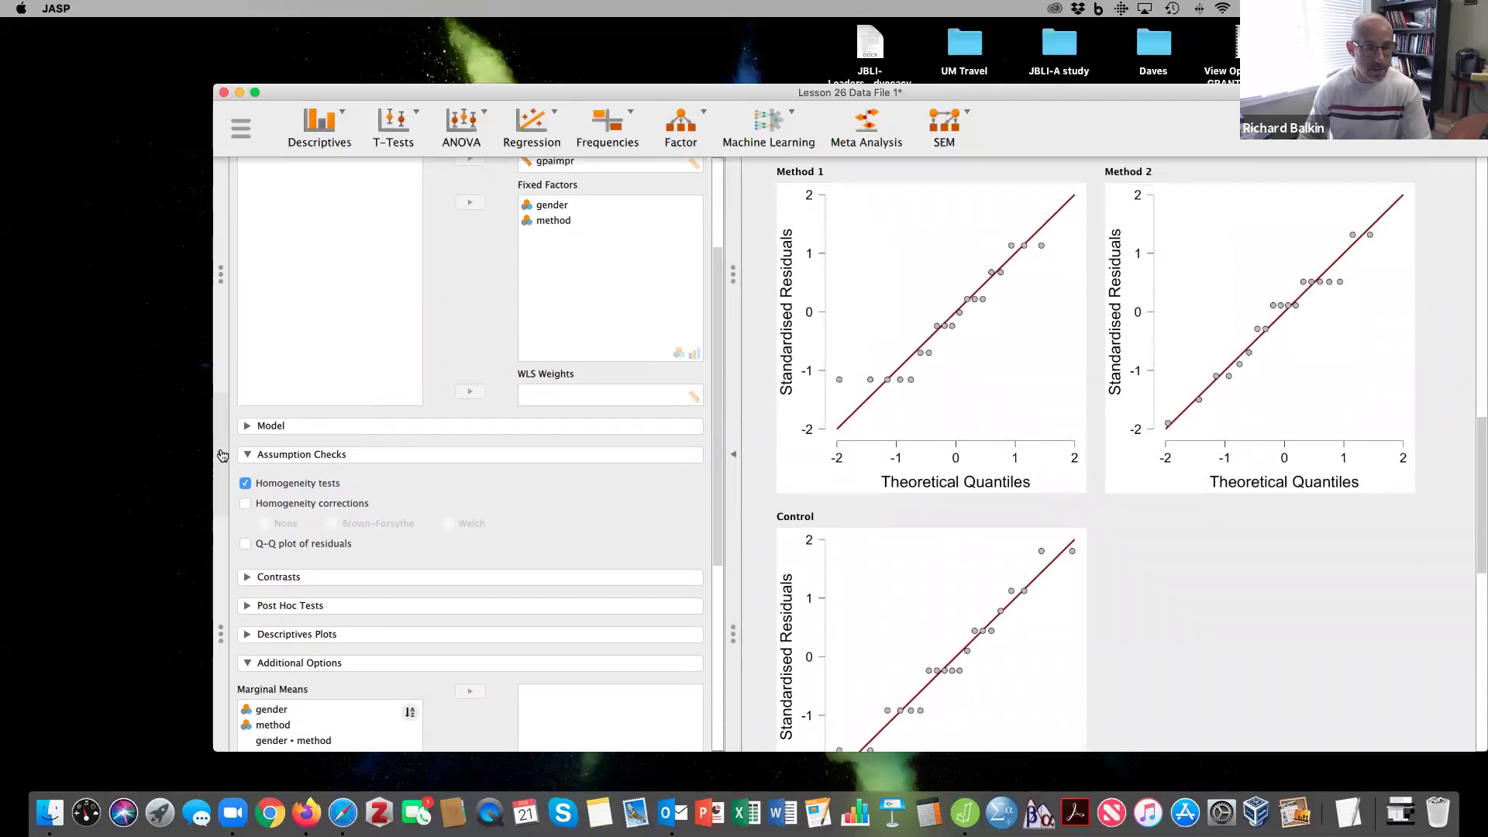
pyautogui.click(223, 456)
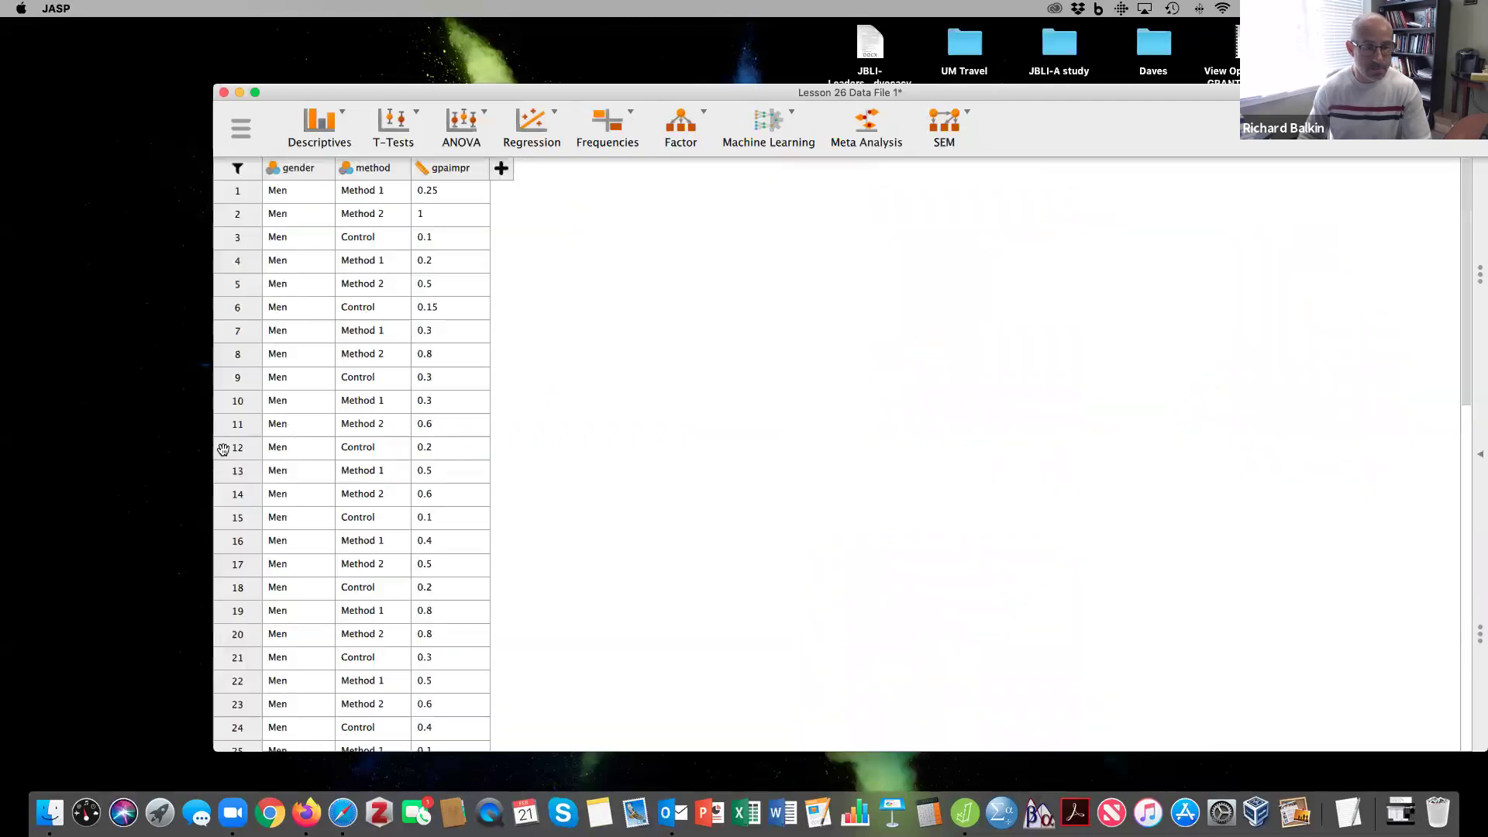
pyautogui.click(1475, 460)
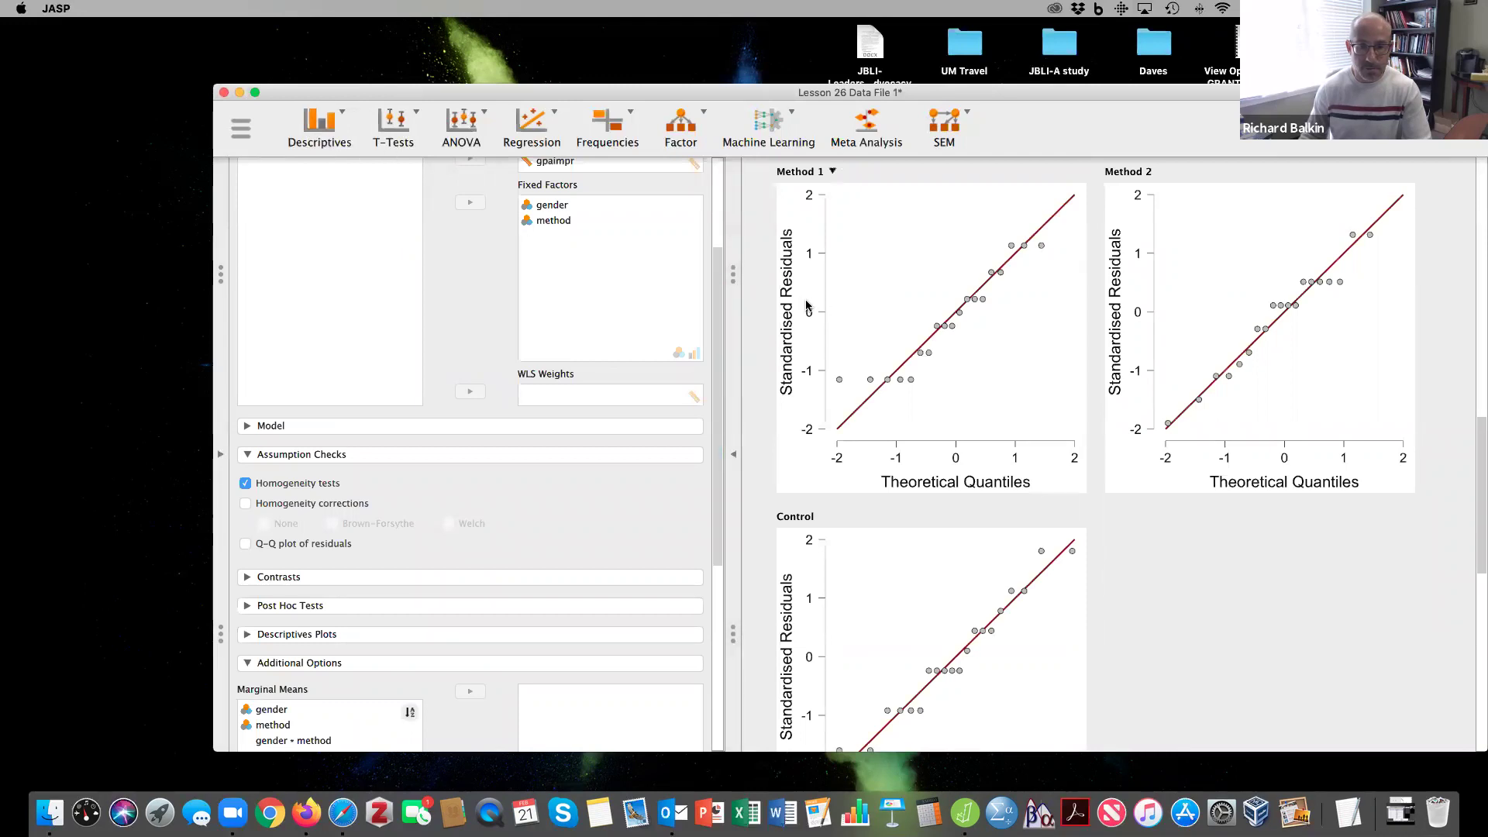
pyautogui.scroll(15, 806, 304)
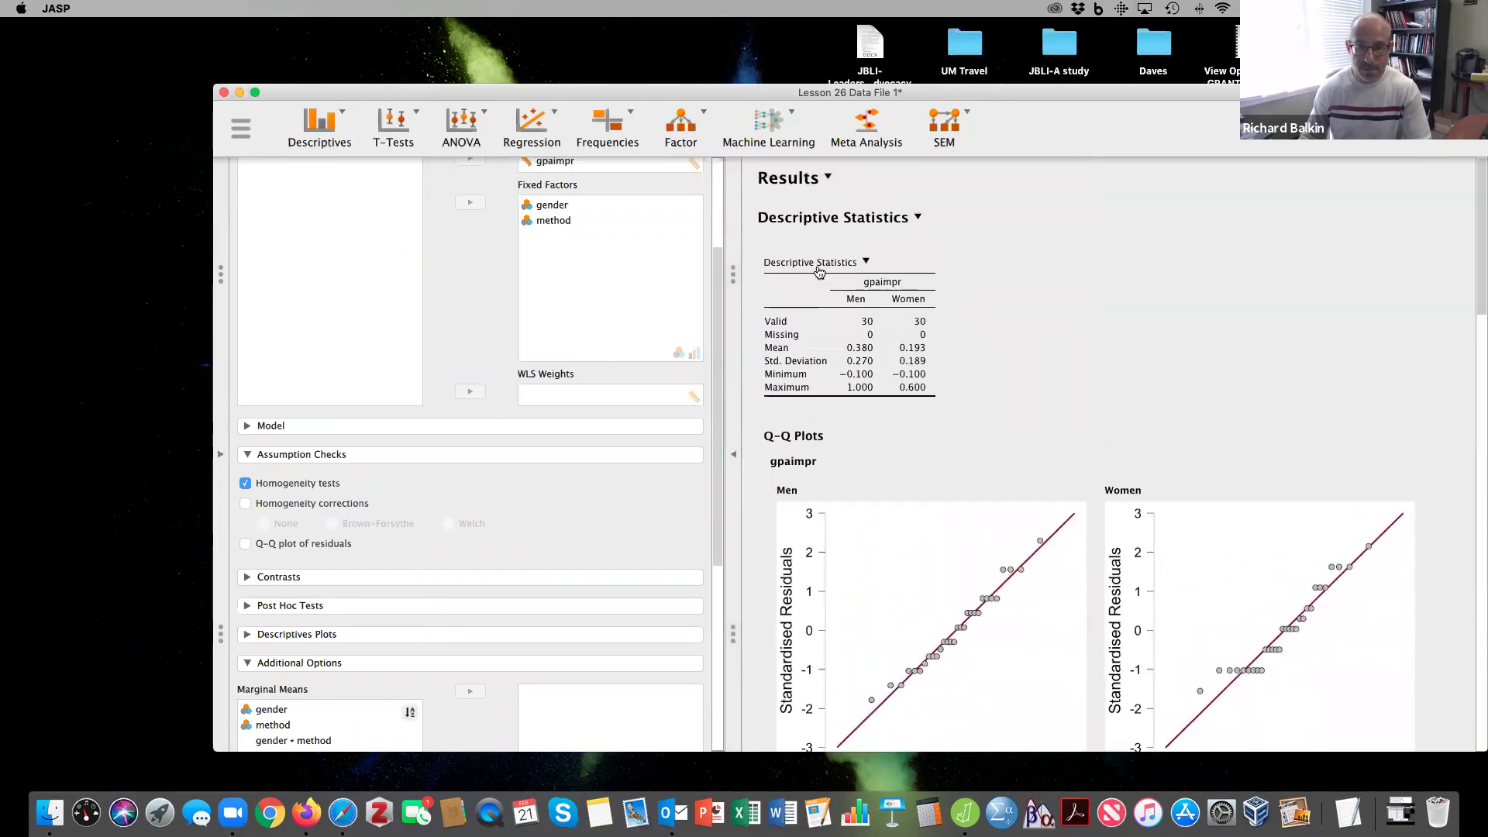
# Select the gpaimpr-by-method descriptives output and expand its Statistics options showing mean, SD, minimum, maximum.
pyautogui.click(836, 218)
pyautogui.click(1051, 372)
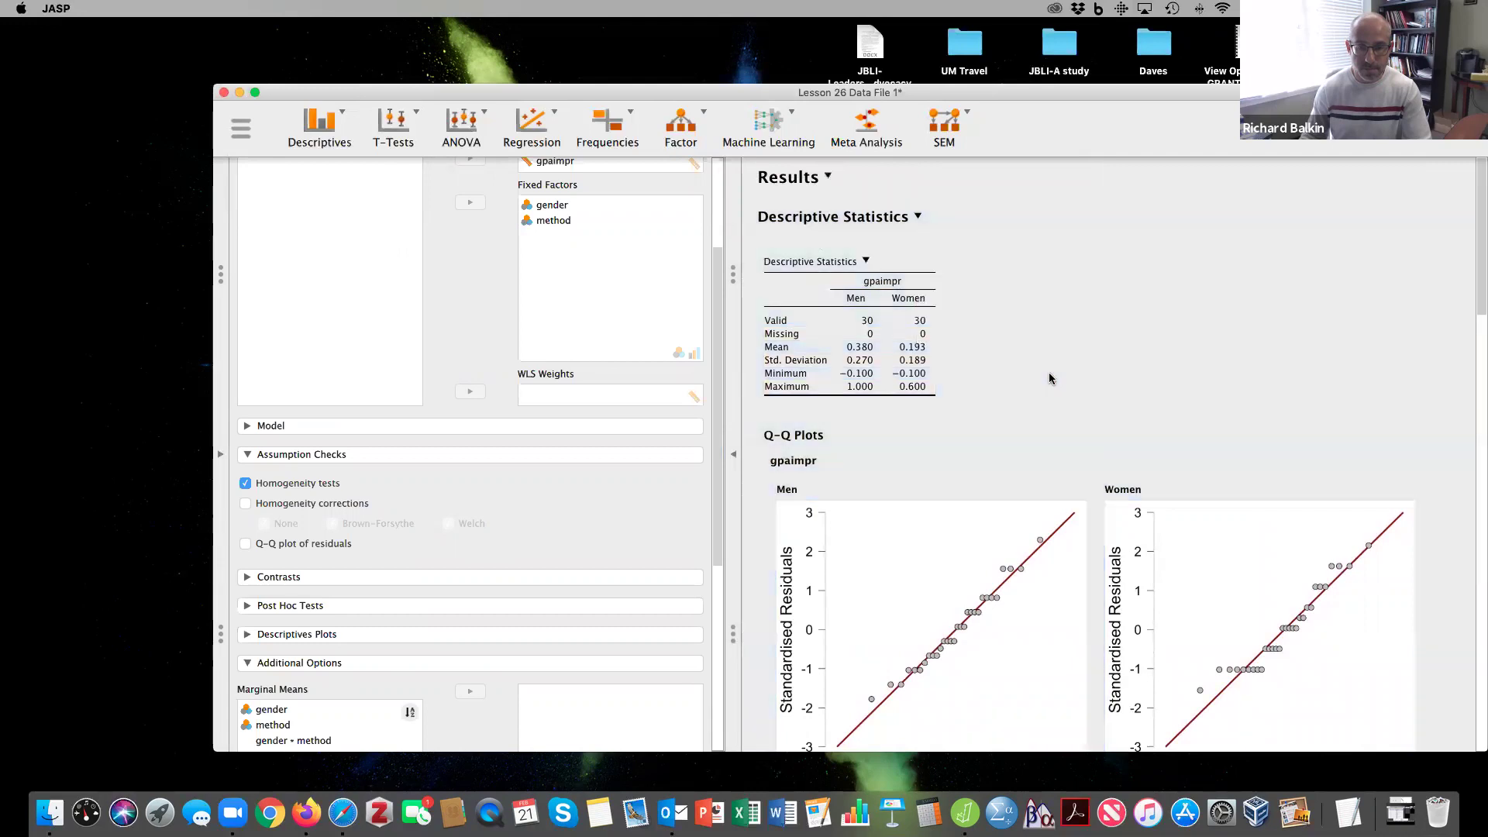
pyautogui.scroll(-3, 281, 543)
pyautogui.scroll(2, 278, 575)
pyautogui.scroll(-5, 267, 589)
pyautogui.click(255, 603)
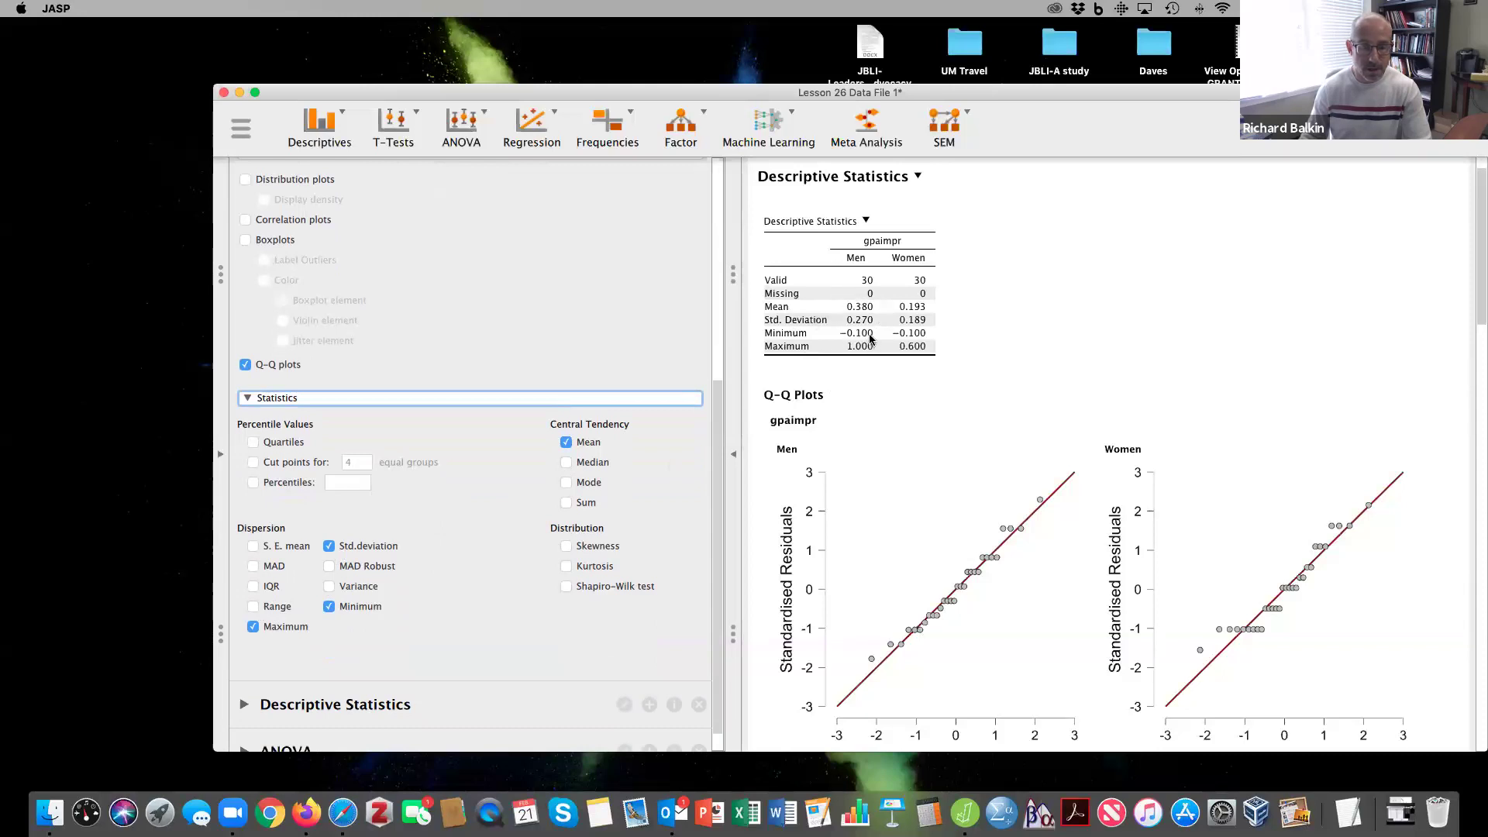
pyautogui.scroll(-5, 870, 339)
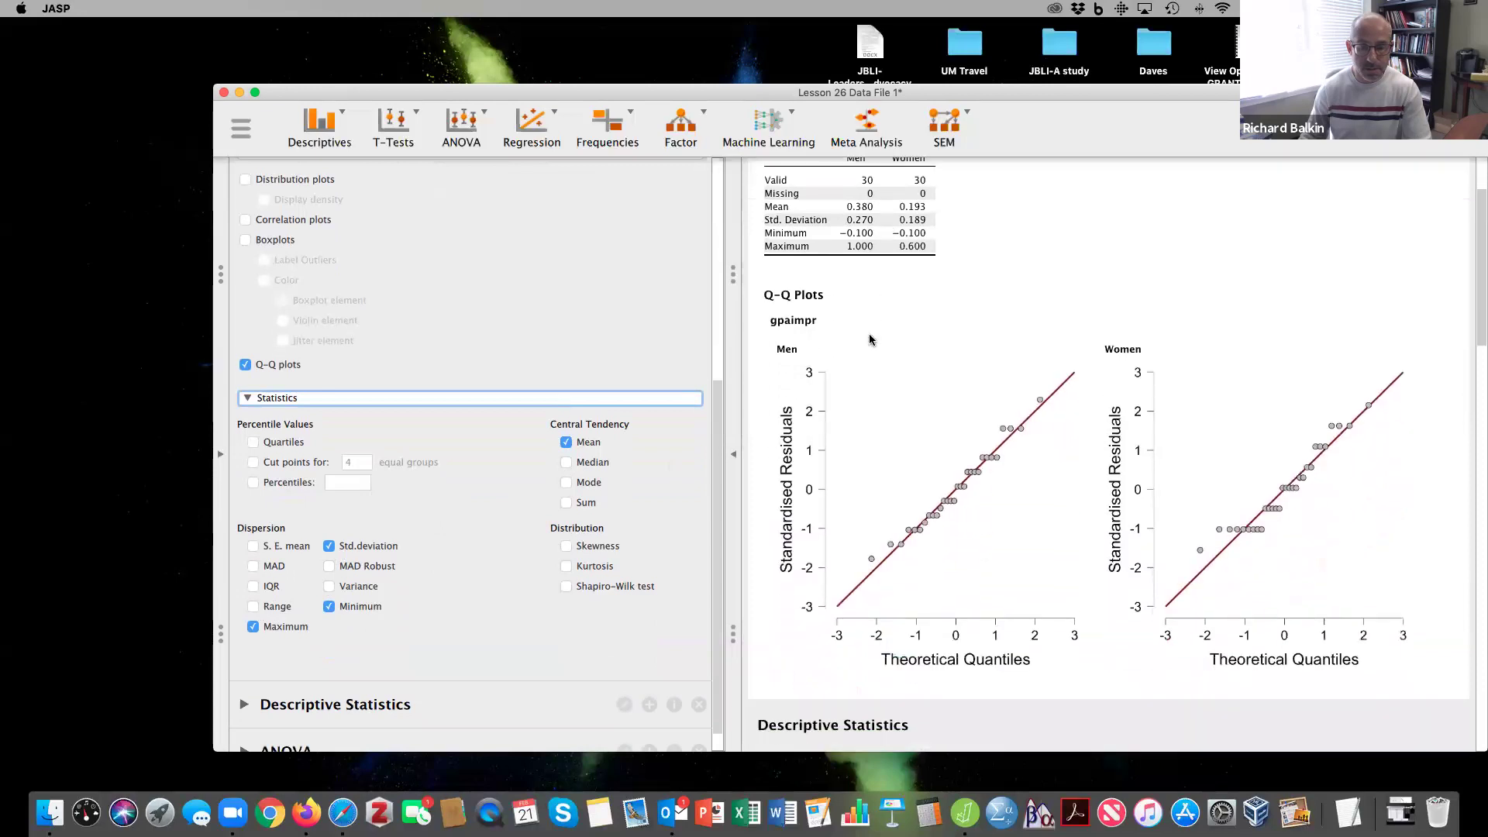
pyautogui.scroll(5, 870, 339)
pyautogui.scroll(-5, 850, 368)
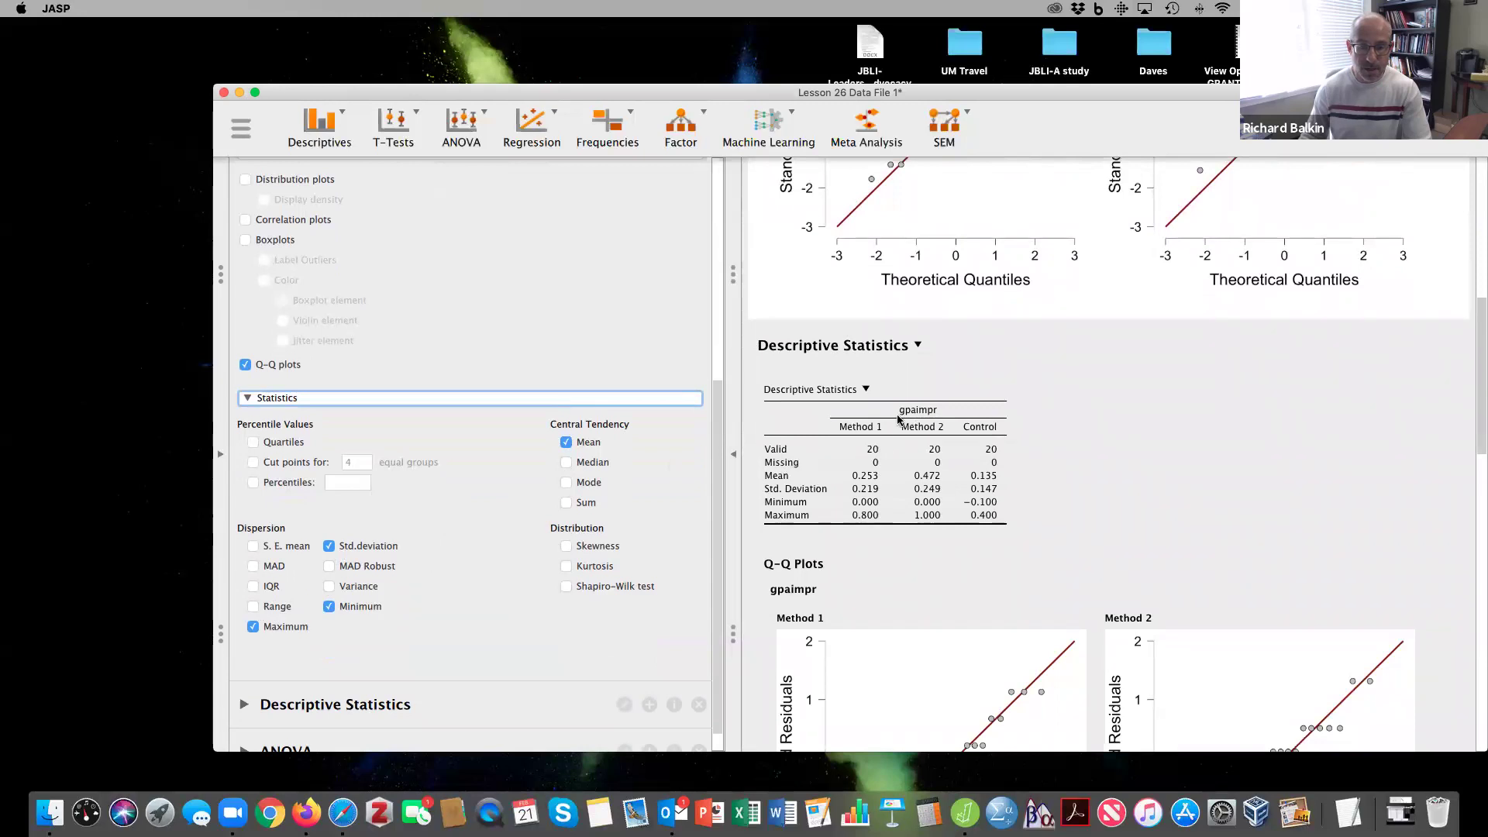
# Reopen the gpaimpr ANOVA settings from its output table and scroll through the results.
pyautogui.scroll(-15, 904, 477)
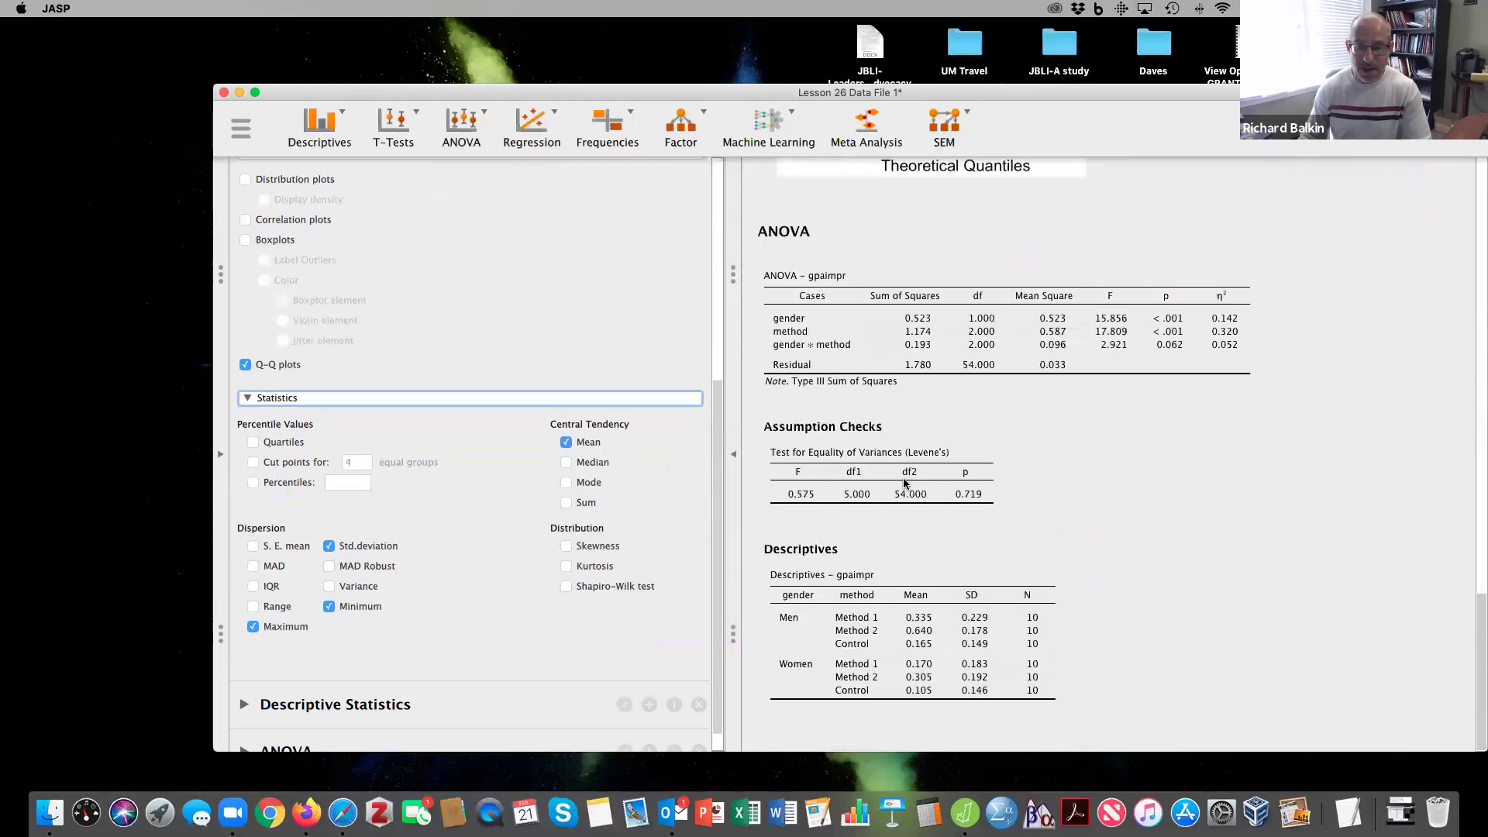
pyautogui.scroll(1, 903, 483)
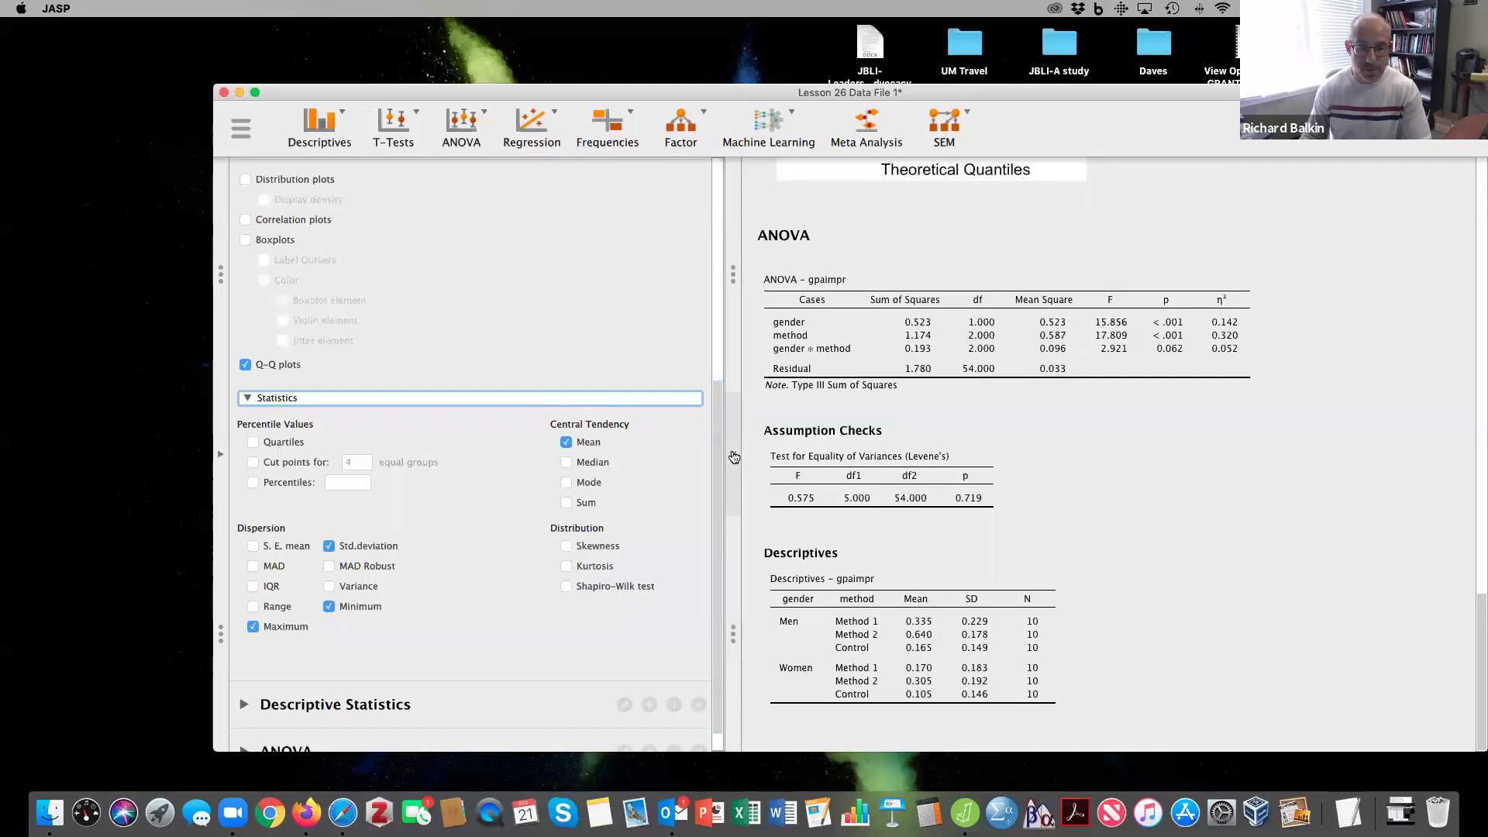
pyautogui.click(852, 267)
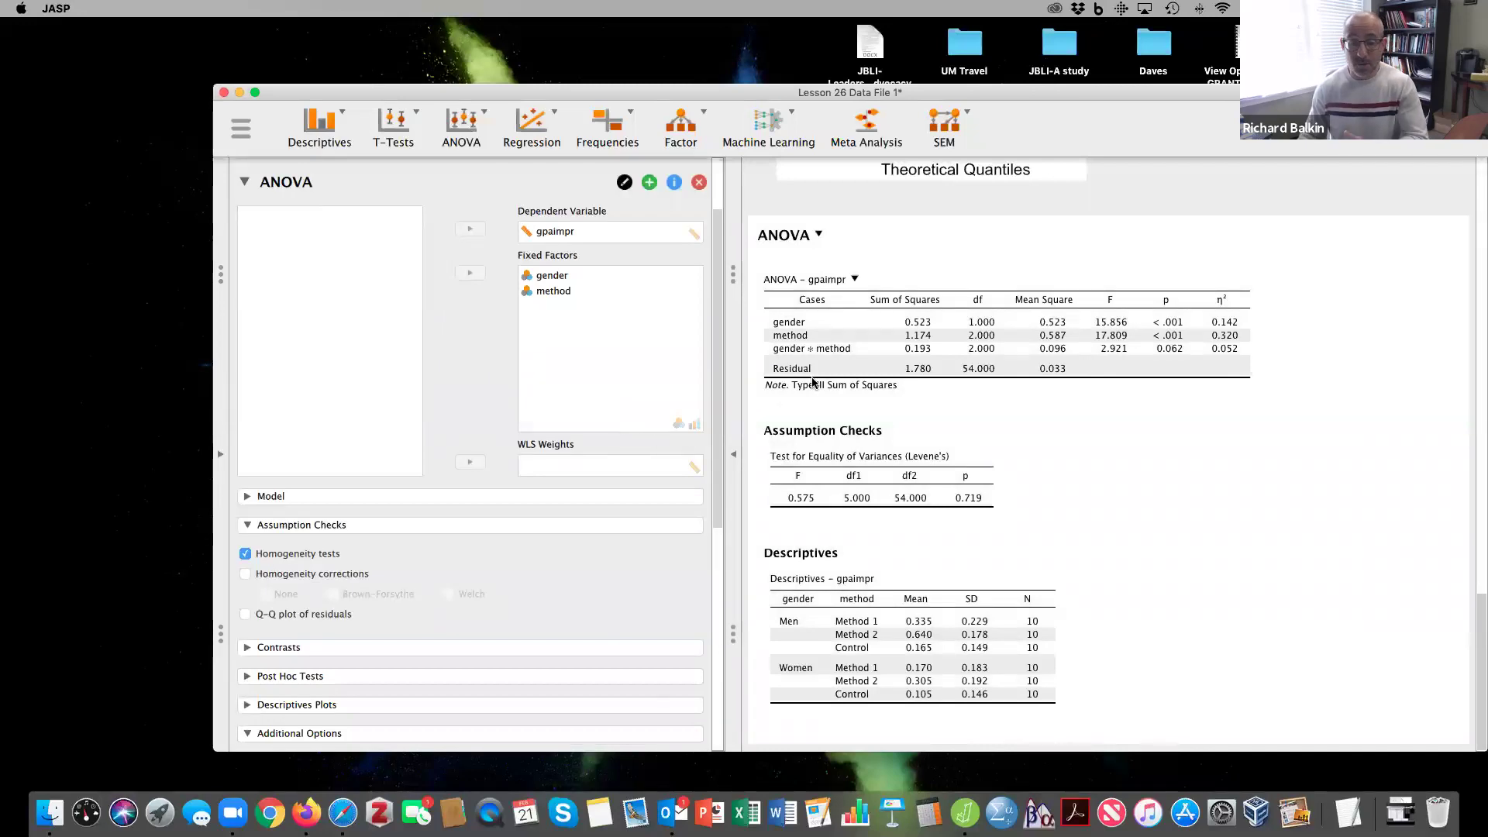
pyautogui.scroll(10, 813, 381)
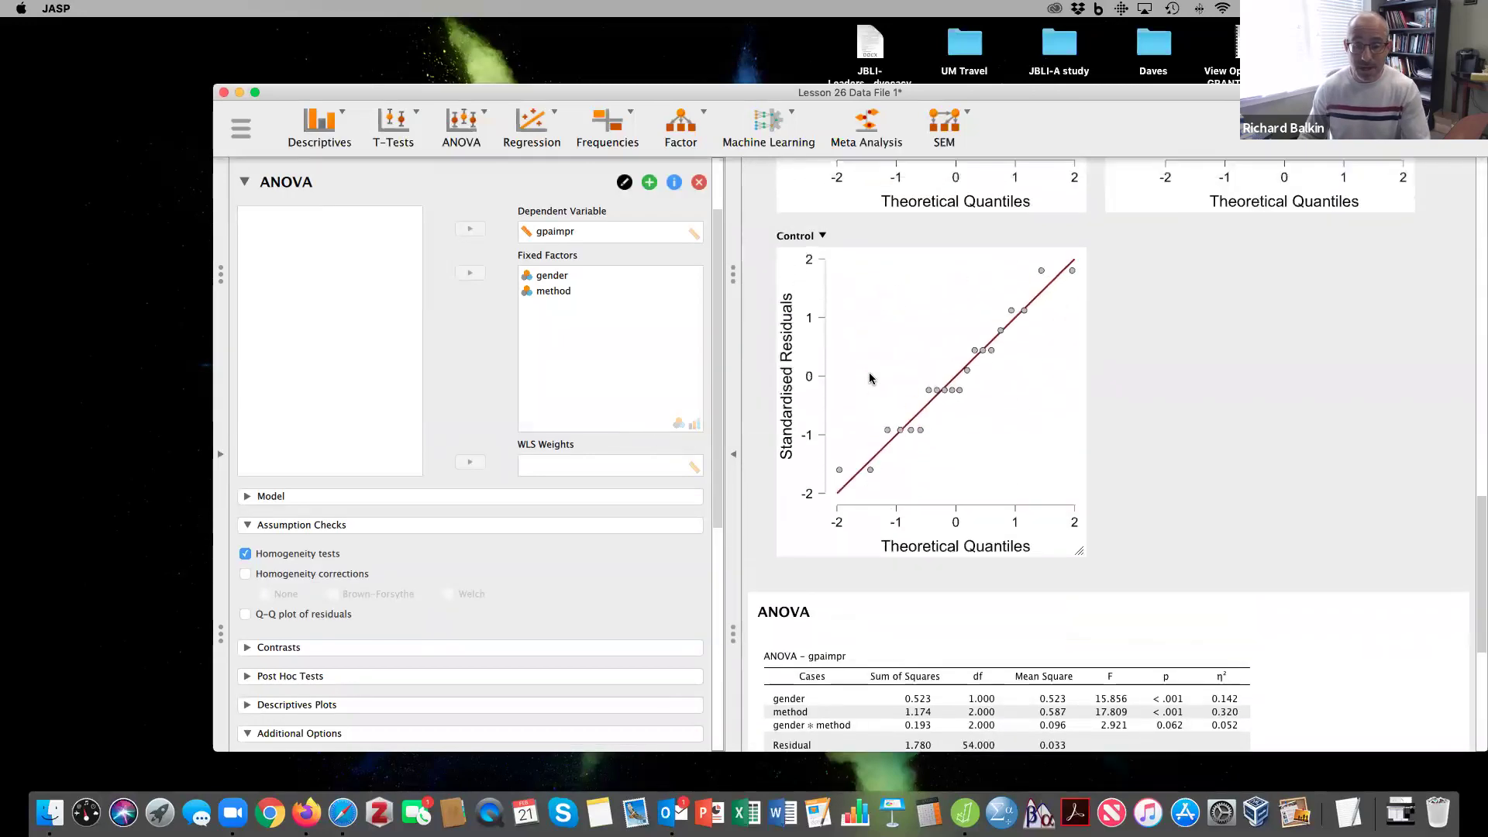
pyautogui.scroll(10, 870, 378)
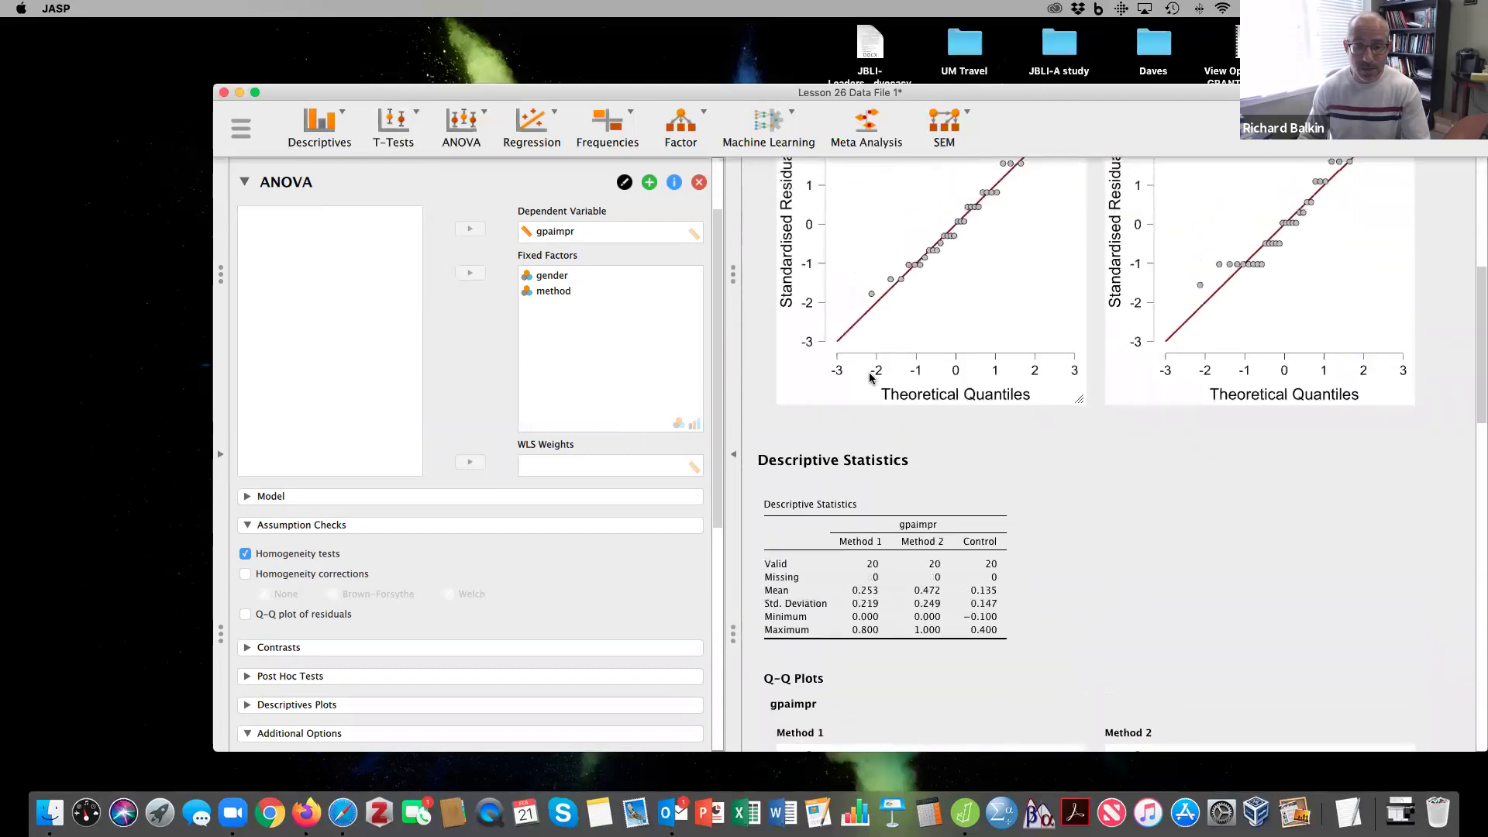
pyautogui.scroll(5, 870, 377)
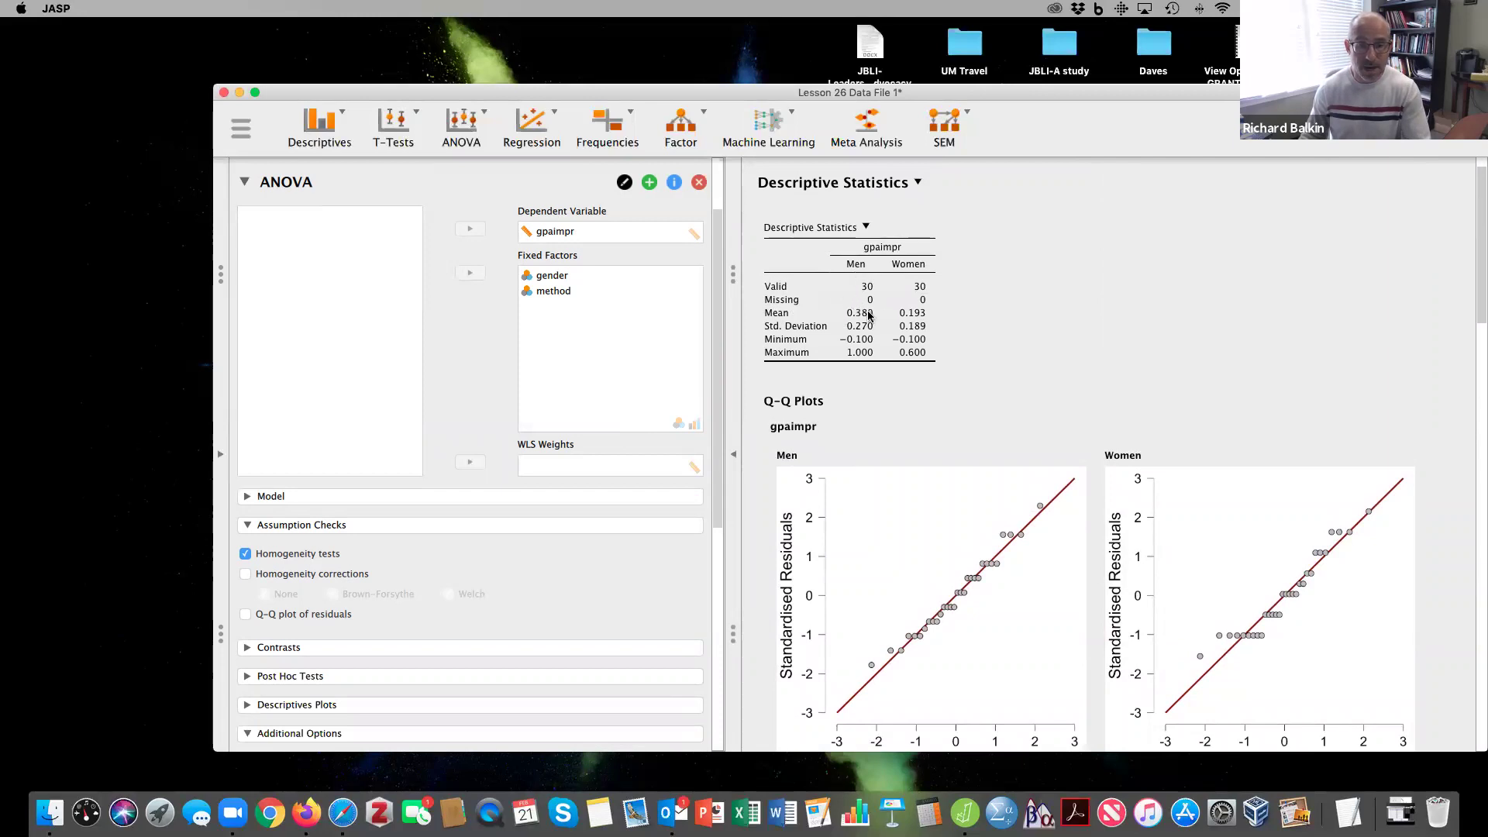
pyautogui.scroll(-5, 913, 312)
pyautogui.scroll(-8, 913, 312)
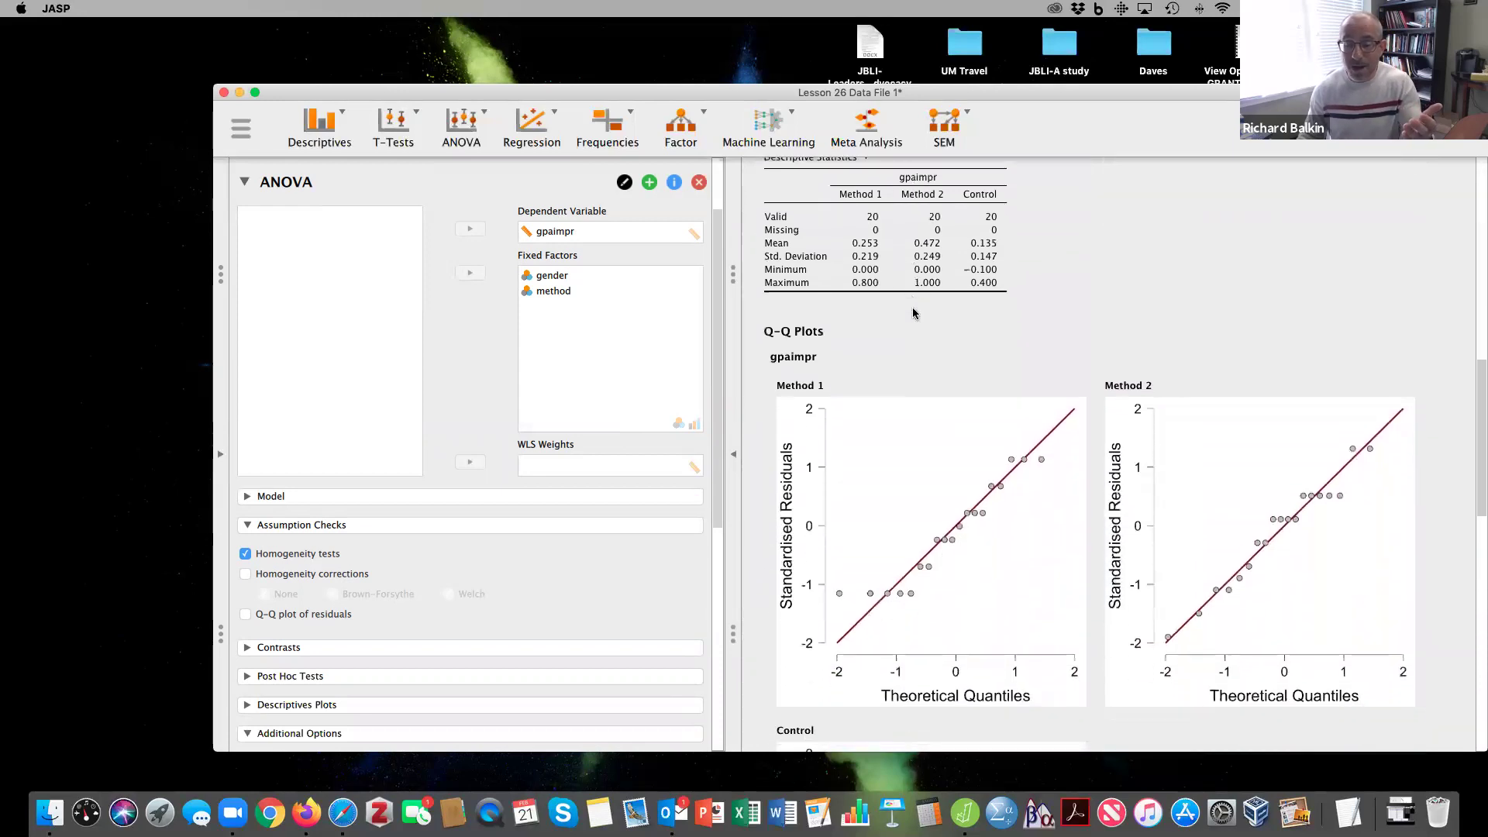
pyautogui.scroll(-8, 913, 312)
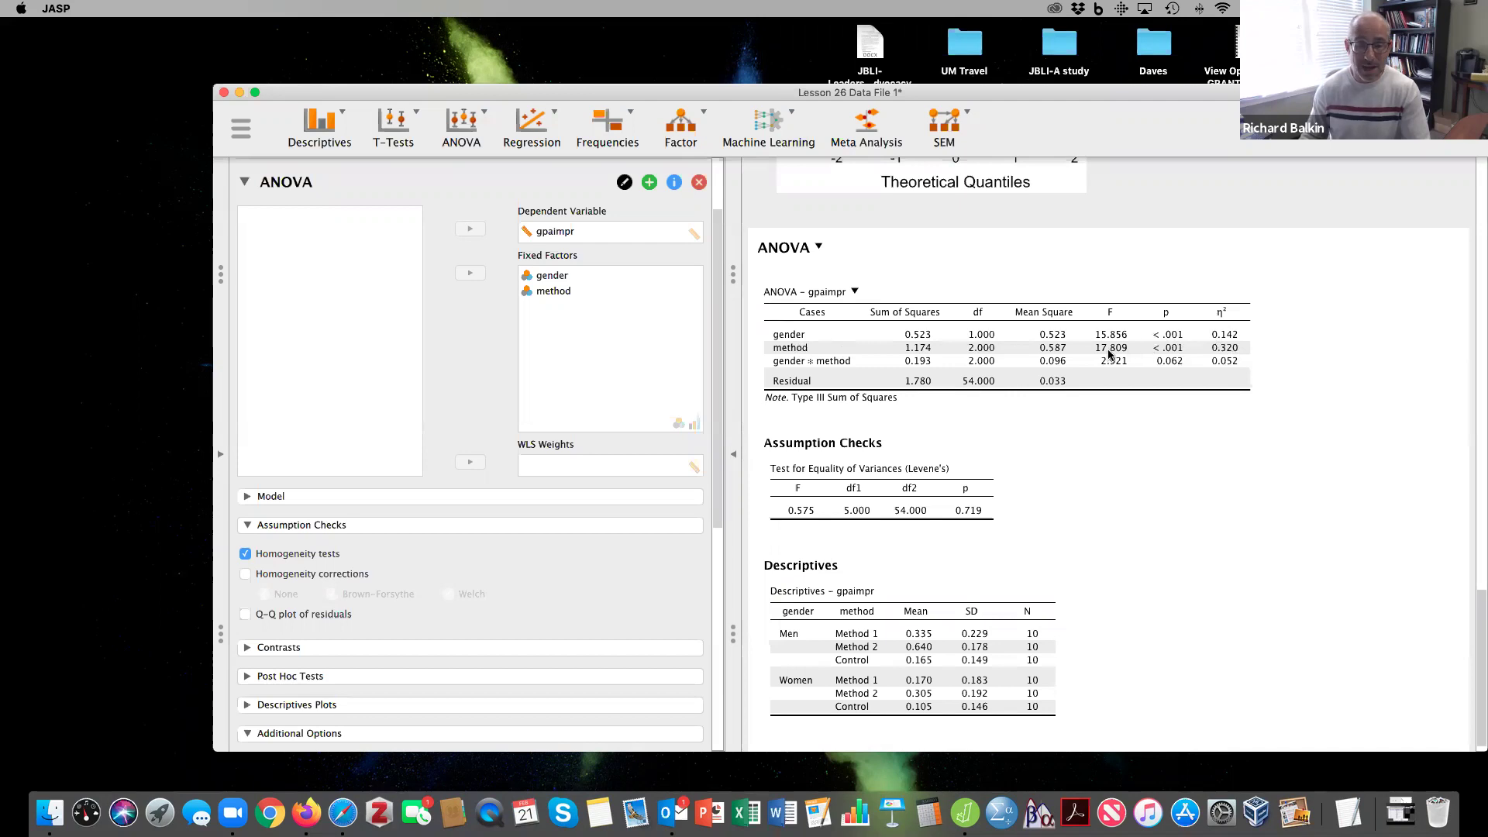
pyautogui.scroll(6, 1108, 355)
pyautogui.scroll(7, 1109, 355)
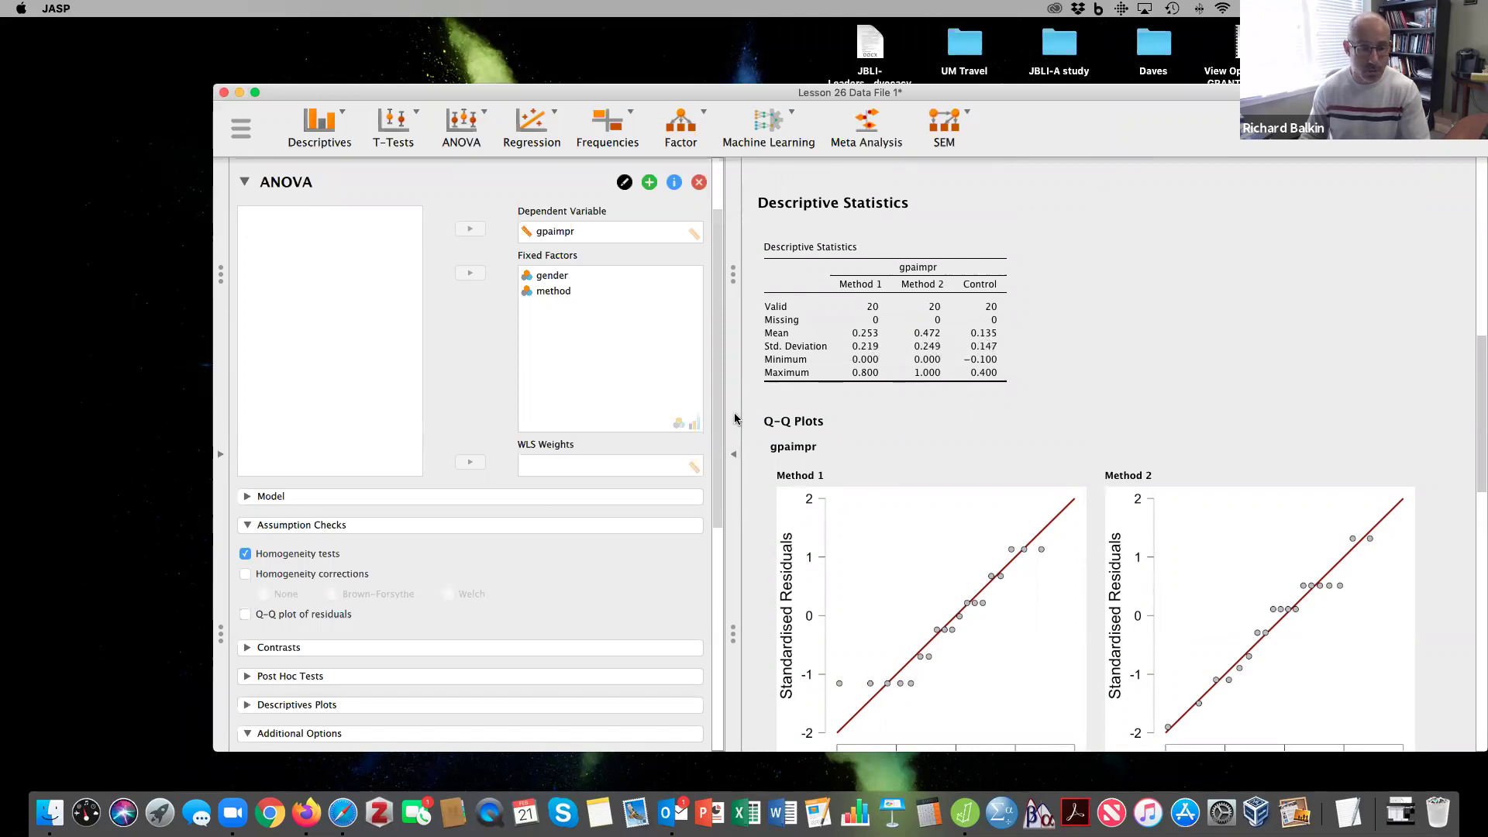
# Add Tukey post hoc comparisons for method with Cohen's d effect sizes.
pyautogui.scroll(-3, 534, 500)
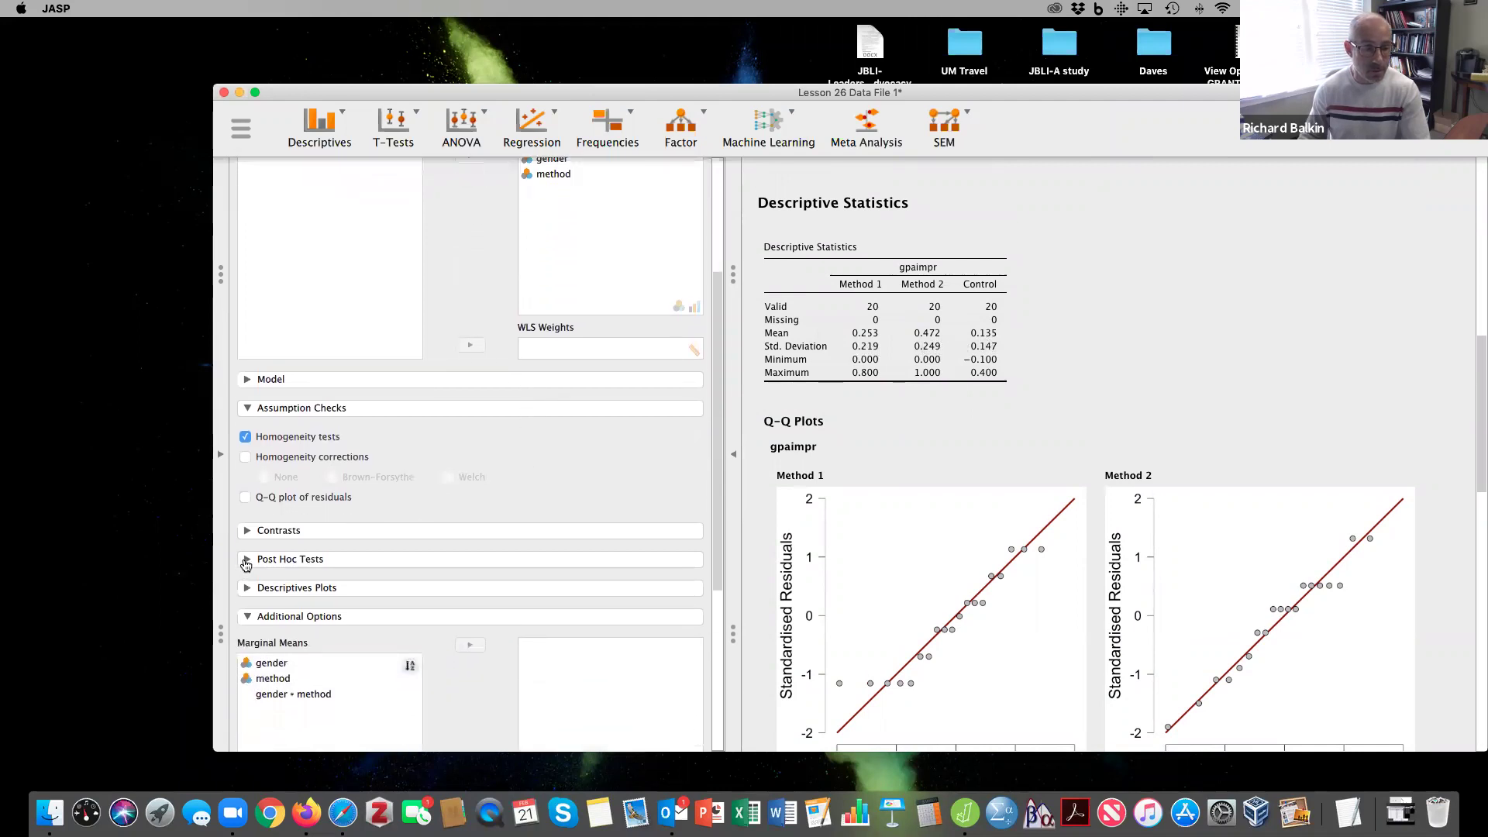
pyautogui.click(247, 560)
pyautogui.click(284, 607)
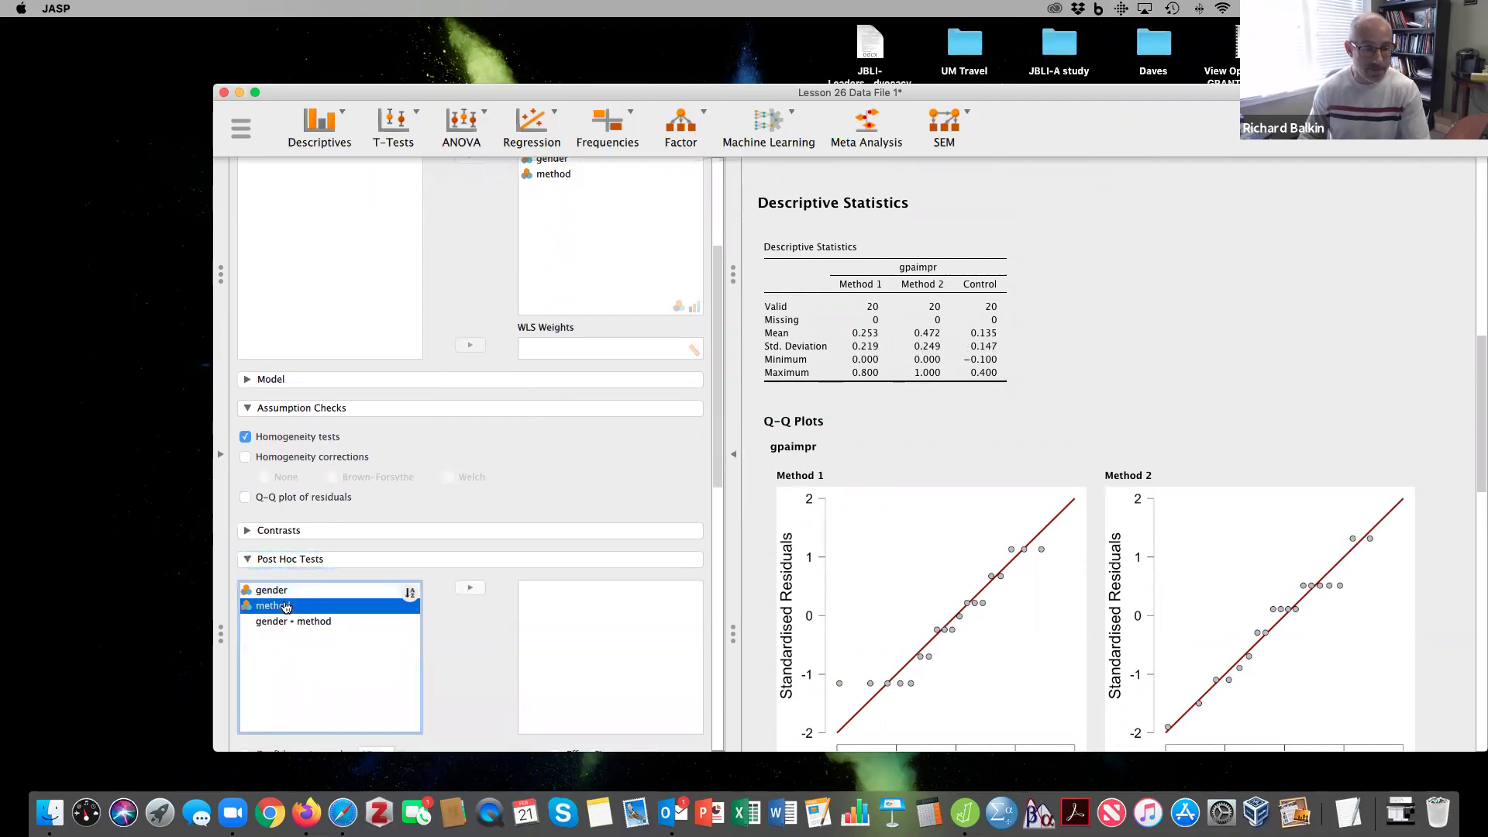
pyautogui.click(469, 588)
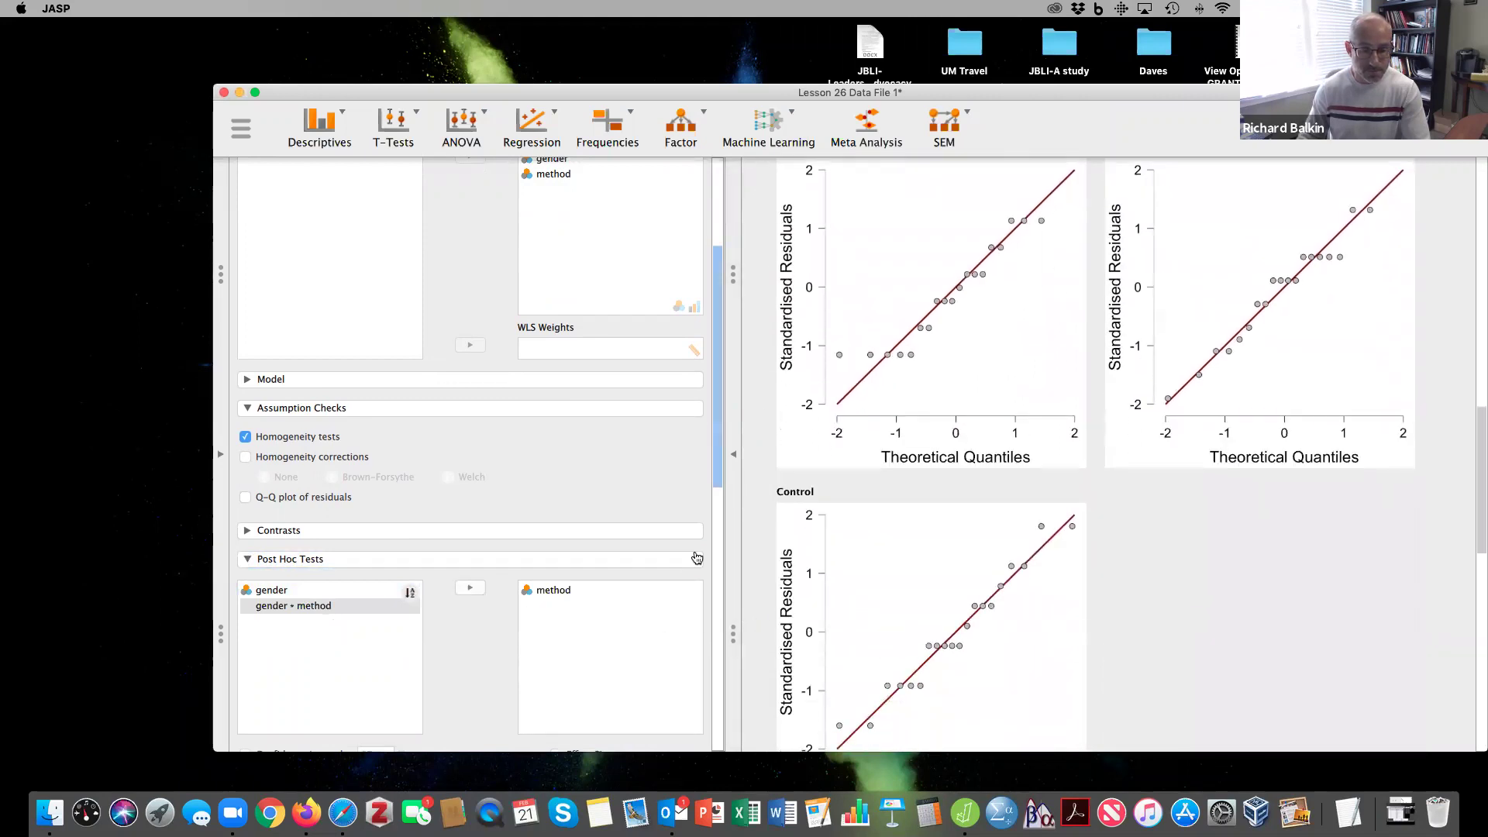
pyautogui.scroll(-10, 361, 510)
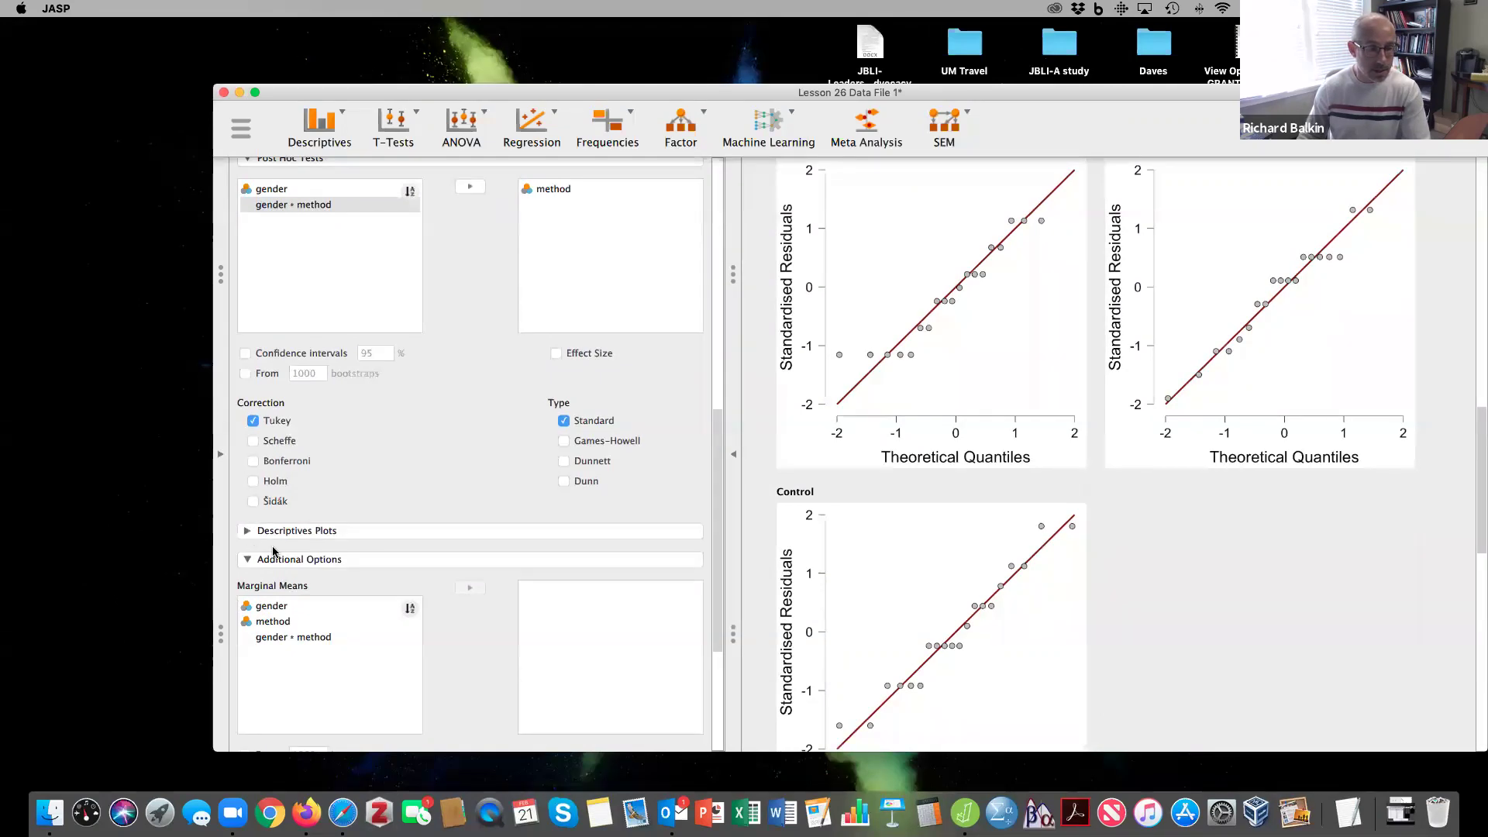
pyautogui.click(557, 353)
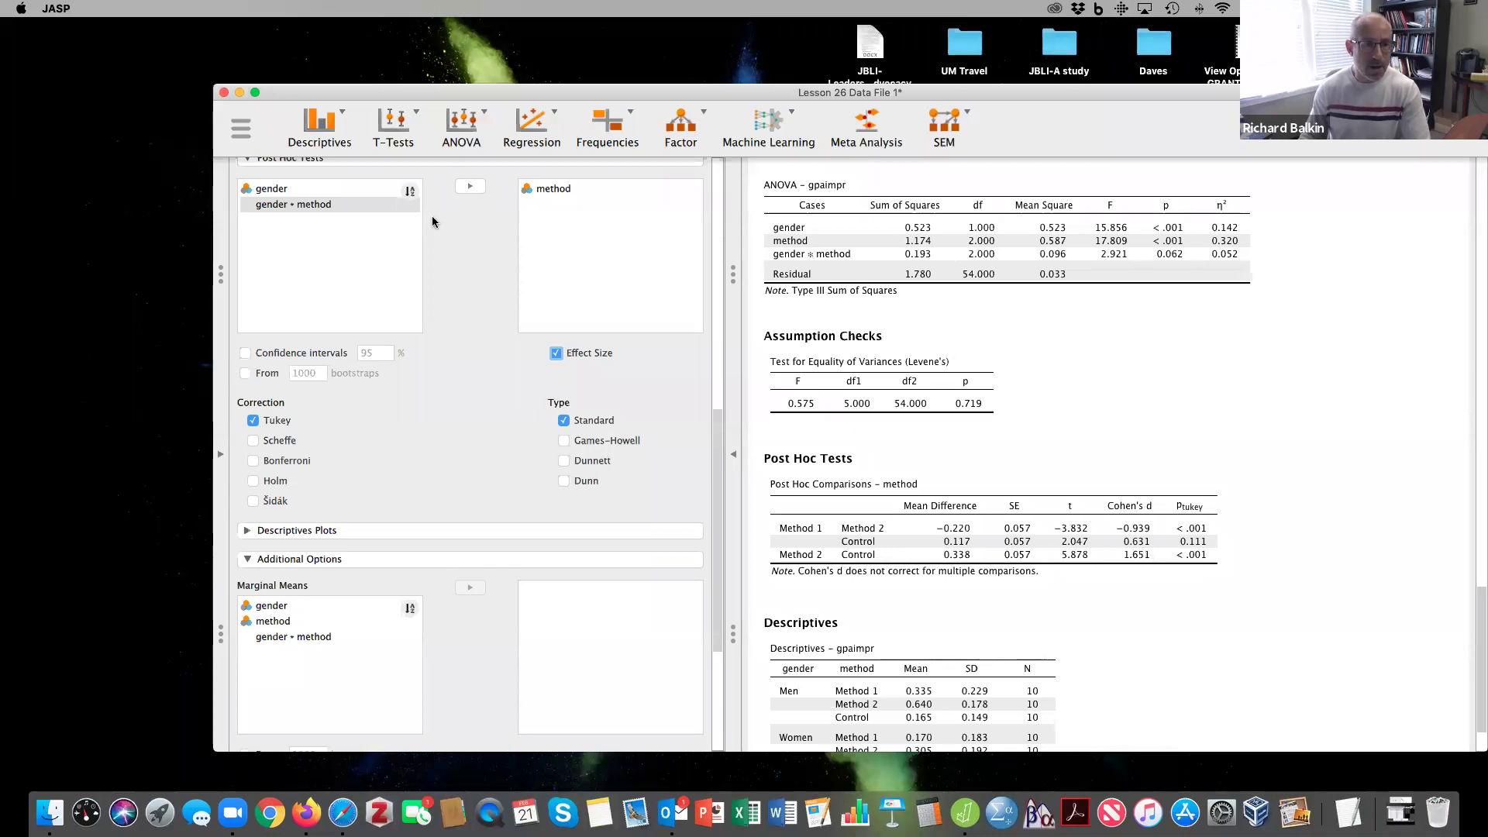
# Add gender to the post hoc tests and scroll to the Men vs Women comparison (p < .001).
pyautogui.click(275, 190)
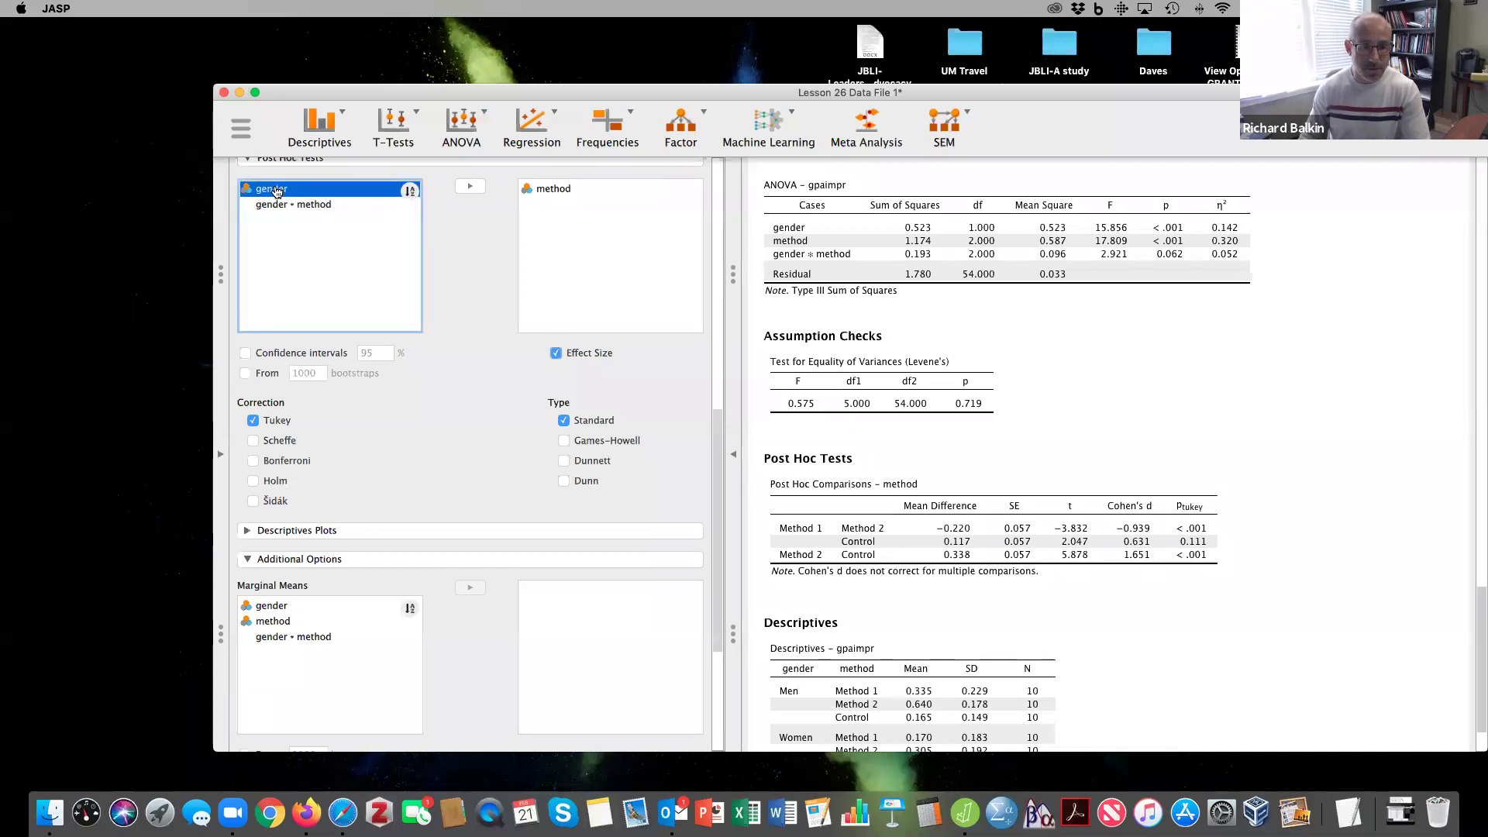
pyautogui.click(469, 187)
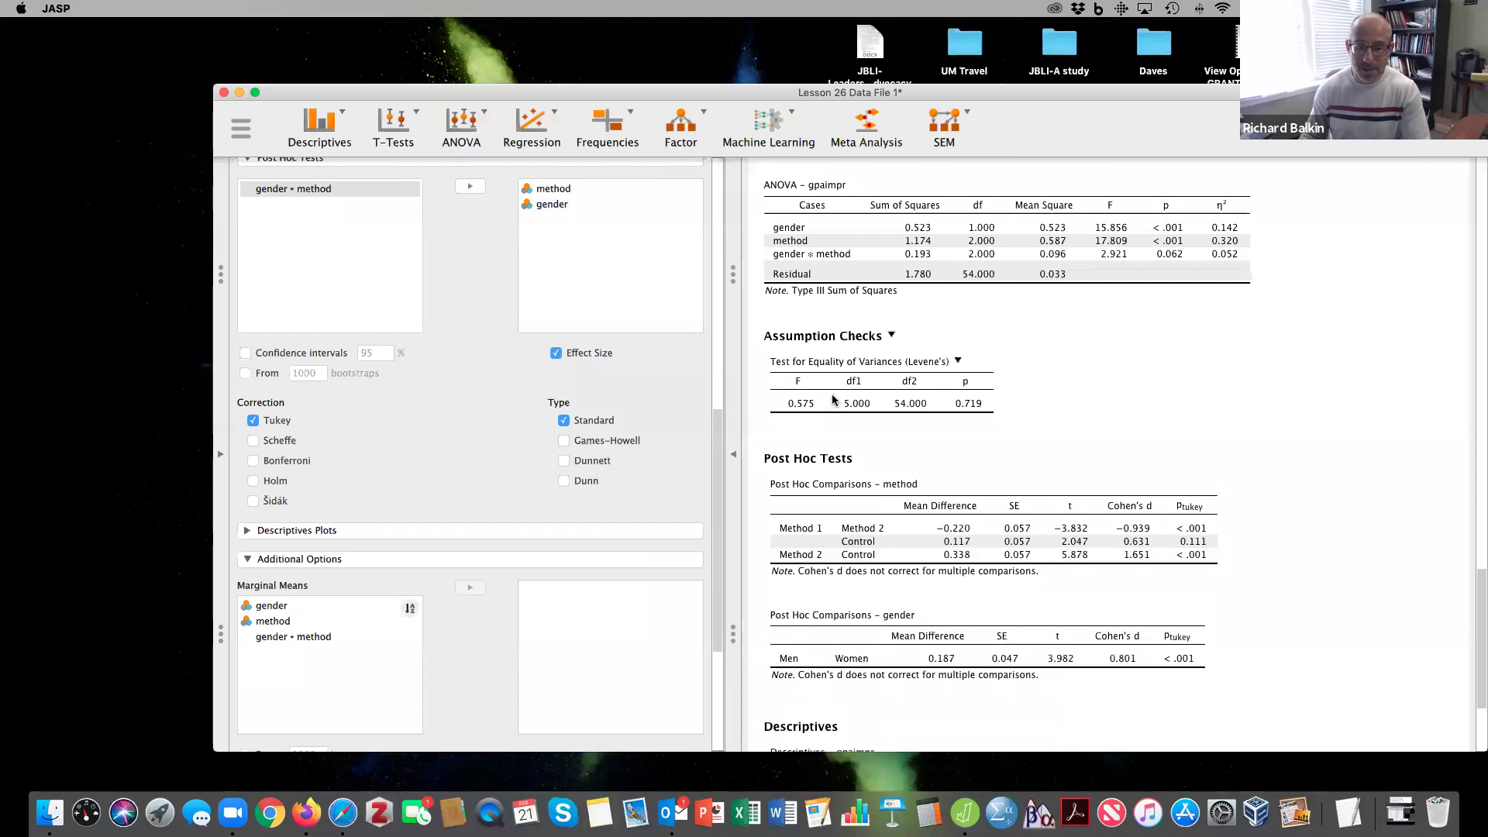
pyautogui.scroll(-3, 1123, 561)
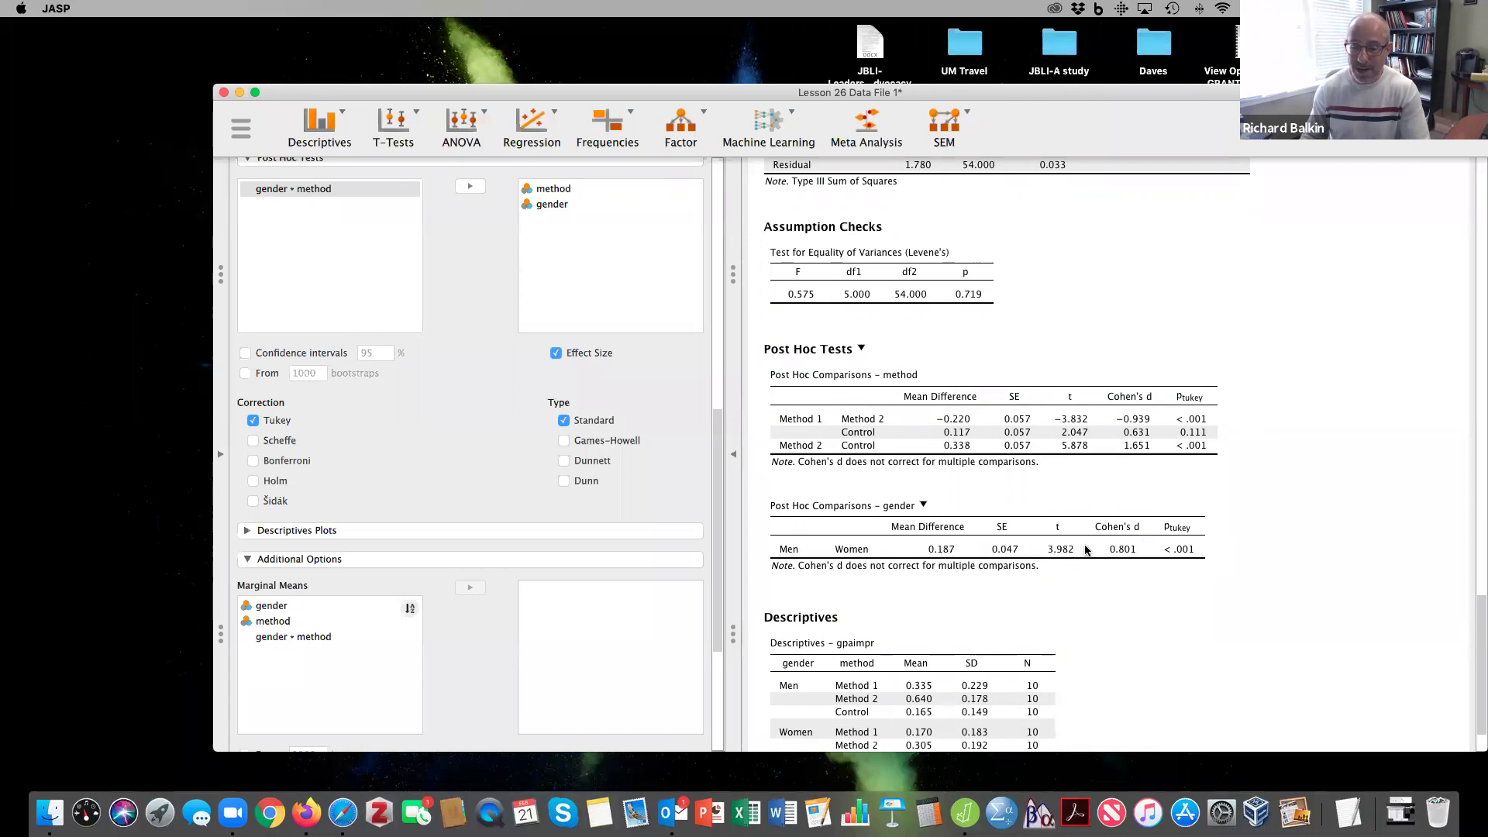
pyautogui.scroll(-2, 1113, 549)
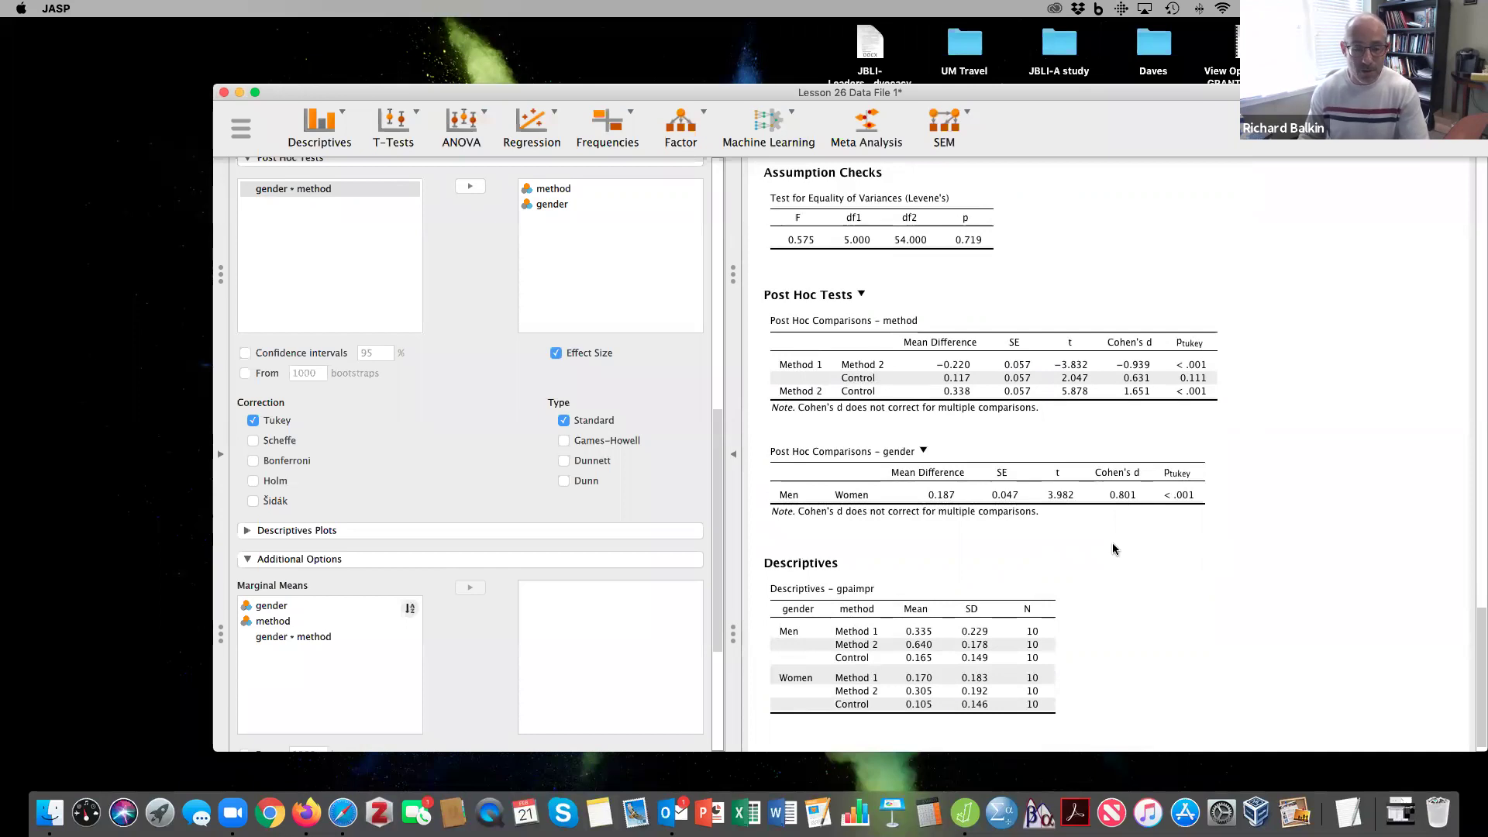
pyautogui.scroll(-1, 1113, 549)
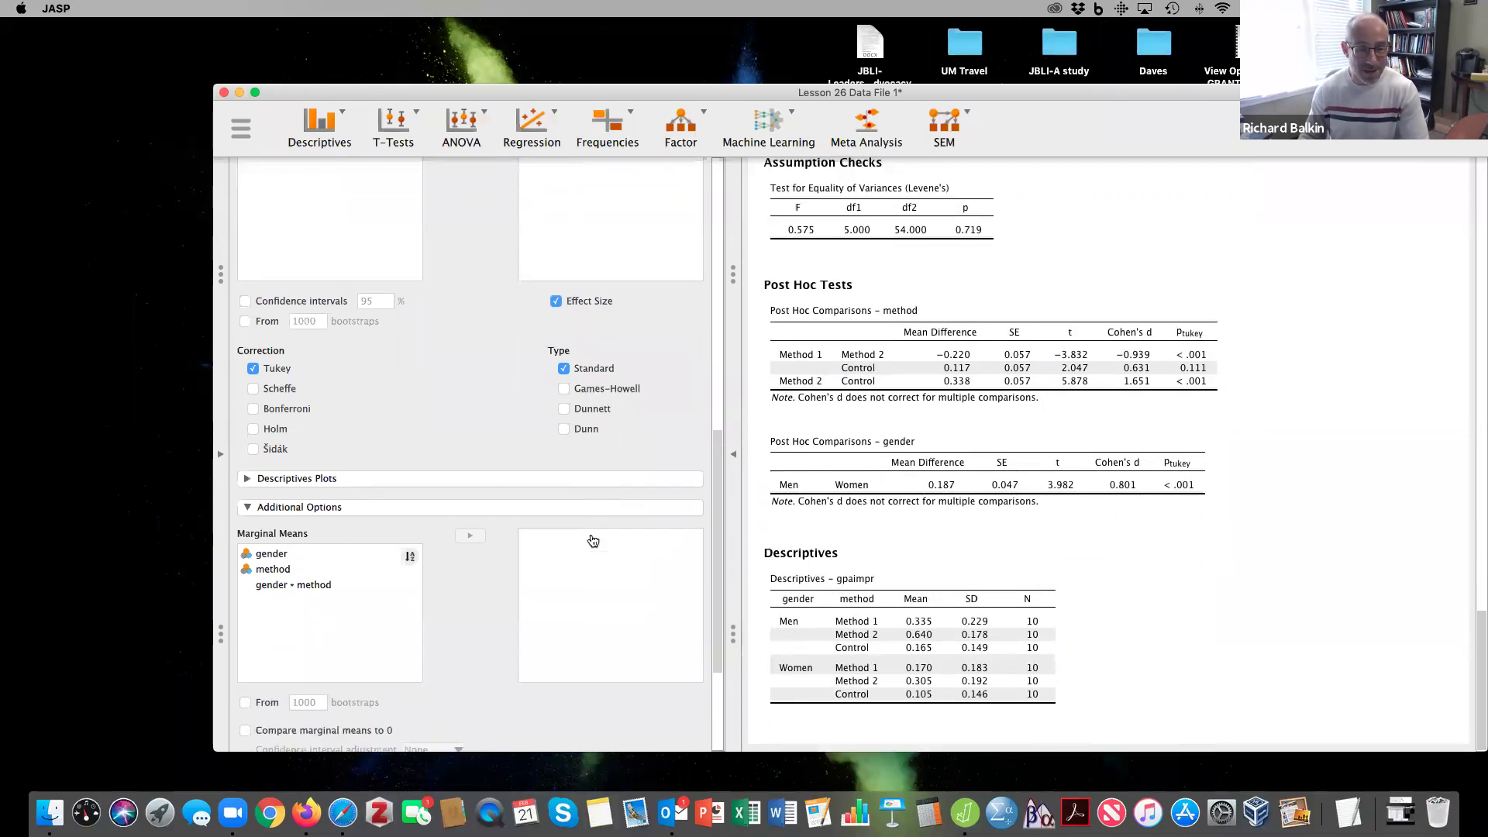